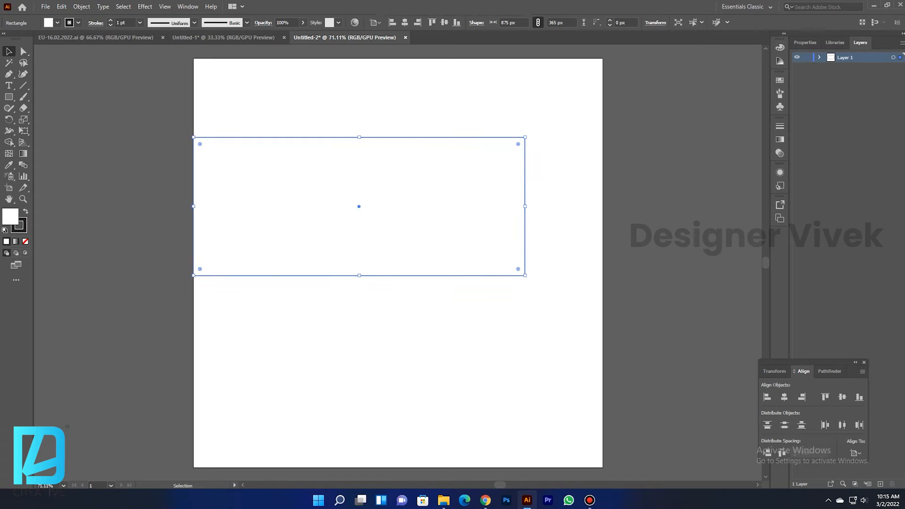
Step: Round the rectangle's upper-right corner and copy the two blue colour squares from Untitled-1 onto this artboard above it
{"action": "left_click_drag", "start_coordinate": [519, 144], "coordinate": [437, 225]}
{"action": "left_click", "coordinate": [223, 37]}
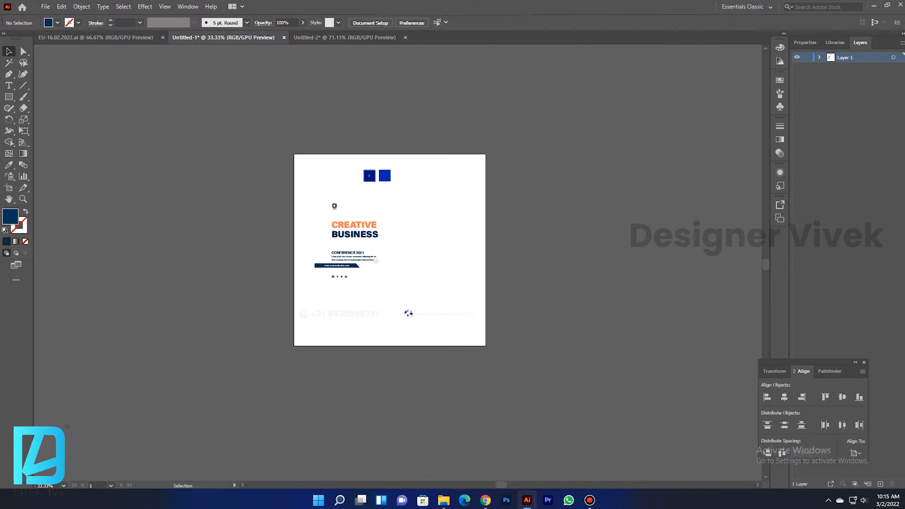
{"action": "left_click_drag", "start_coordinate": [365, 175], "coordinate": [364, 175]}
{"action": "left_click_drag", "start_coordinate": [384, 176], "coordinate": [302, 93]}
Step: Fill the rounded banner shape with the dark blue sampled from the darker colour square
{"action": "left_click", "coordinate": [311, 137]}
{"action": "key", "text": "i"}
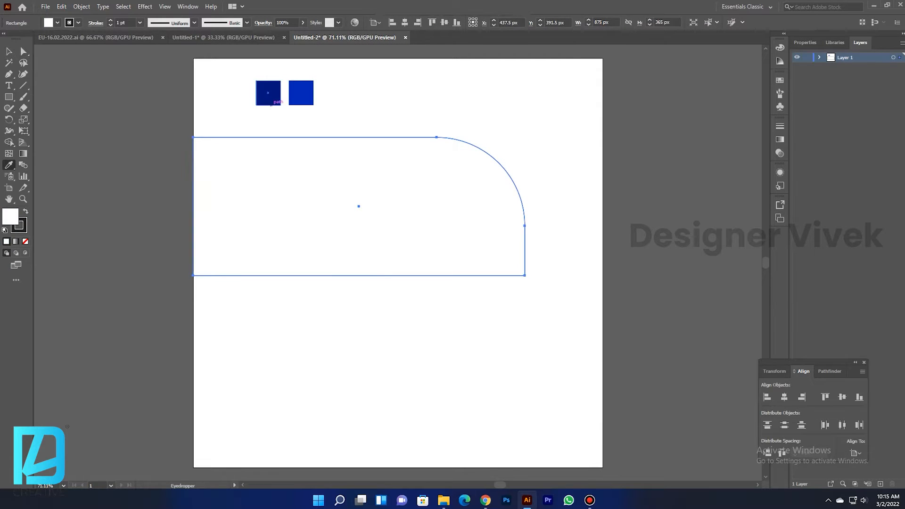
{"action": "left_click", "coordinate": [268, 92]}
Step: Duplicate the banner slightly upward, send the copy to the back and fill it with the lighter blue sample
{"action": "key", "text": "v"}
{"action": "left_click_drag", "start_coordinate": [359, 216], "coordinate": [359, 203]}
{"action": "right_click", "coordinate": [395, 164]}
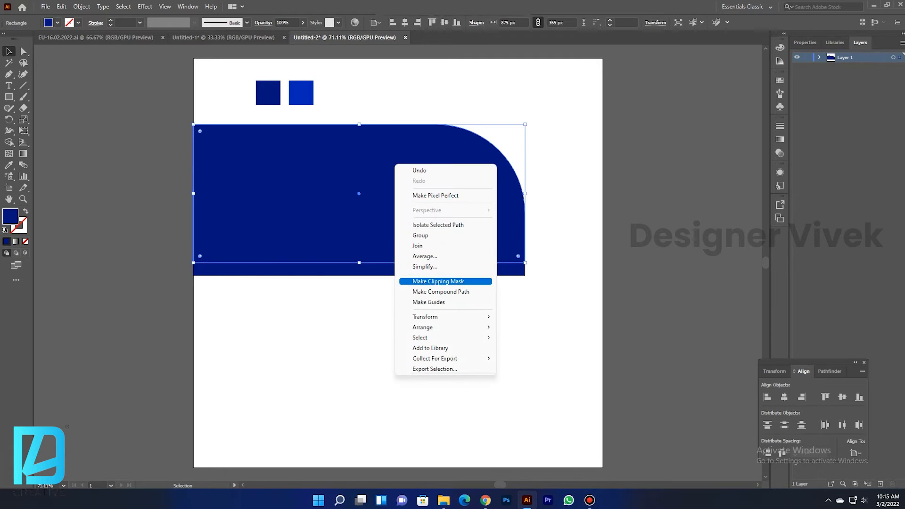
{"action": "mouse_move", "coordinate": [467, 328]}
{"action": "left_click", "coordinate": [529, 359]}
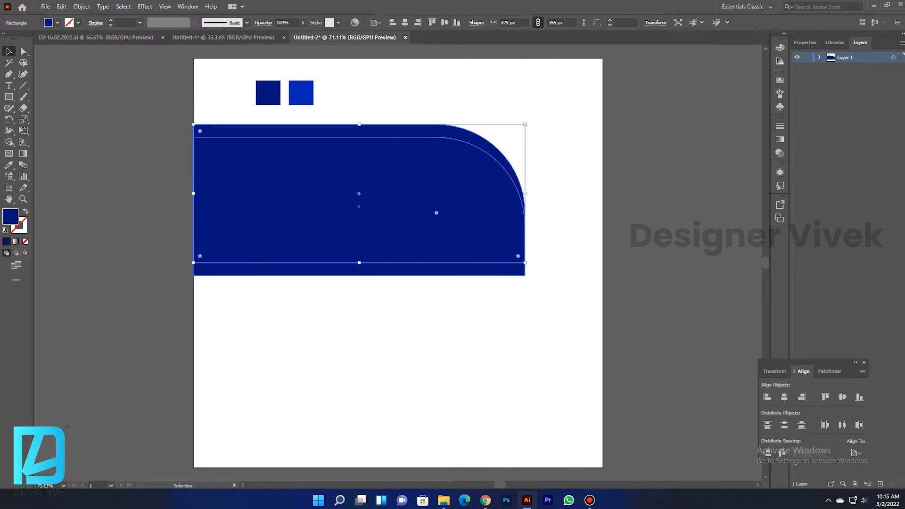
{"action": "key", "text": "i"}
{"action": "left_click", "coordinate": [302, 93]}
Step: Select the dark and light blue banner shapes together and group them
{"action": "key", "text": "v"}
{"action": "left_click", "coordinate": [502, 319]}
{"action": "left_click_drag", "start_coordinate": [502, 318], "coordinate": [365, 199]}
{"action": "key", "text": "ctrl+g"}
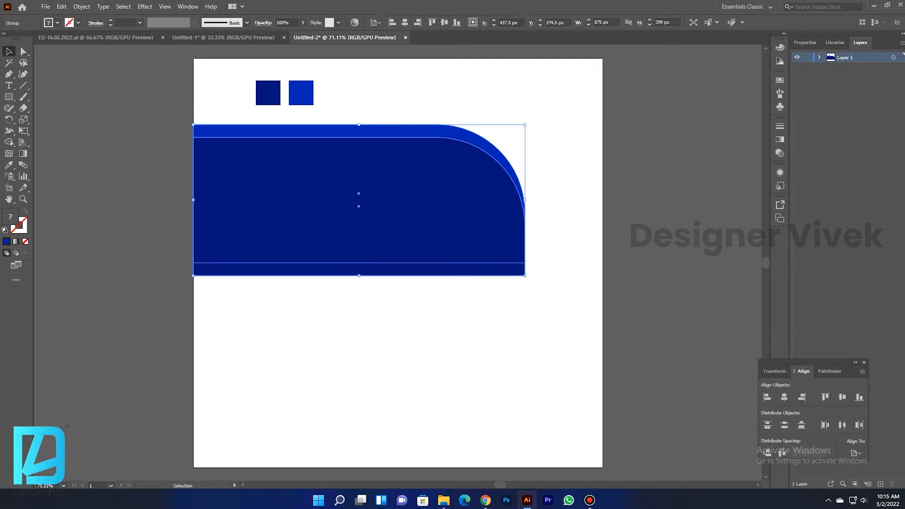
Step: Duplicate the banner group toward the lower right of the artboard and reflect the copy across the vertical axis
{"action": "left_click_drag", "start_coordinate": [387, 194], "coordinate": [498, 319]}
{"action": "right_click", "coordinate": [499, 319]}
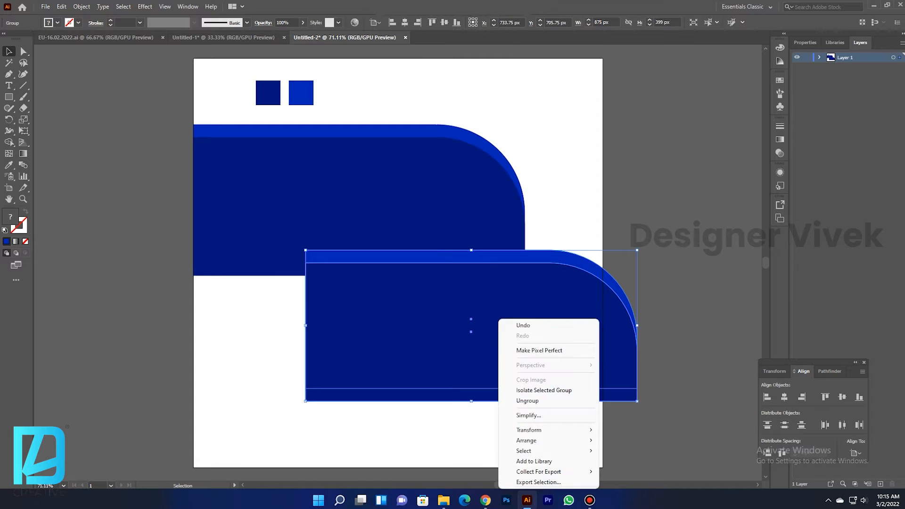
{"action": "mouse_move", "coordinate": [566, 430]}
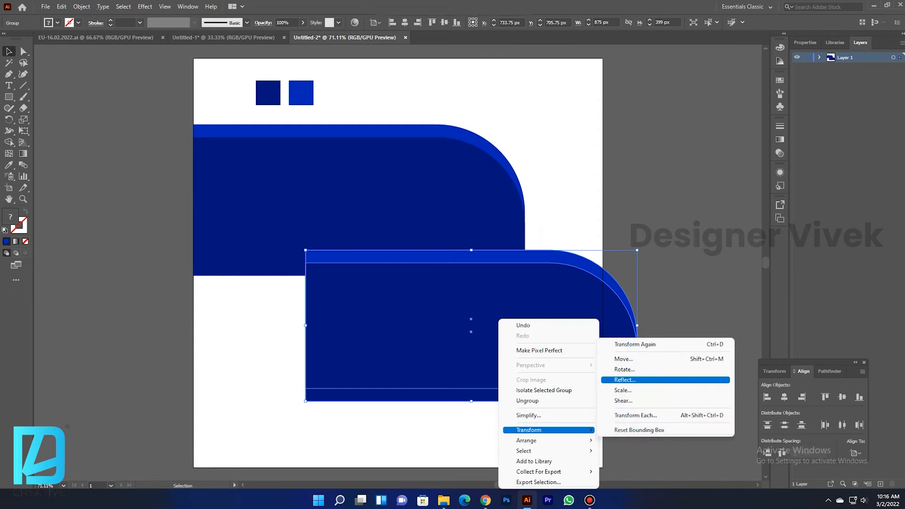
{"action": "left_click", "coordinate": [618, 380]}
{"action": "left_click", "coordinate": [562, 348]}
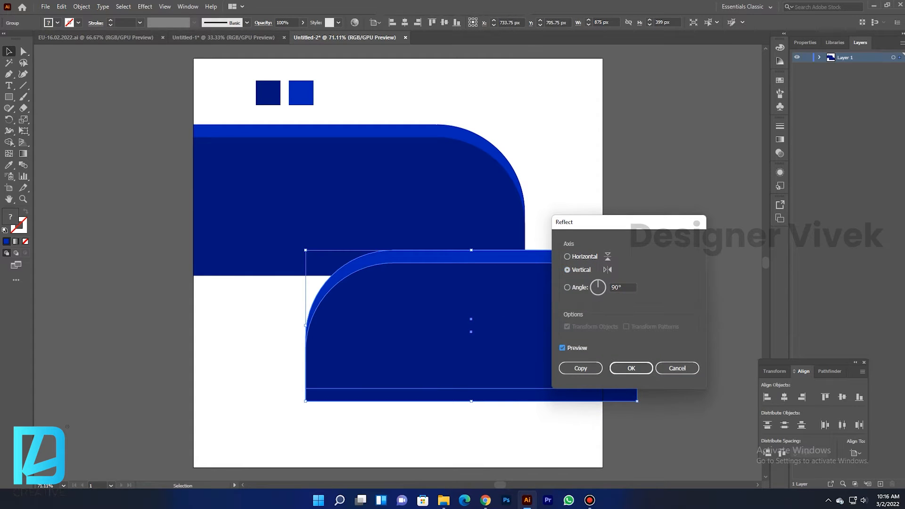
{"action": "left_click", "coordinate": [632, 368]}
Step: Move the mirrored banner down to start beneath the first one and narrow it to end at the artboard's right edge
{"action": "left_click_drag", "start_coordinate": [512, 345], "coordinate": [594, 367]}
{"action": "left_click_drag", "start_coordinate": [553, 342], "coordinate": [553, 344]}
{"action": "left_click_drag", "start_coordinate": [719, 350], "coordinate": [602, 349]}
{"action": "key", "text": "ctrl+shift+a"}
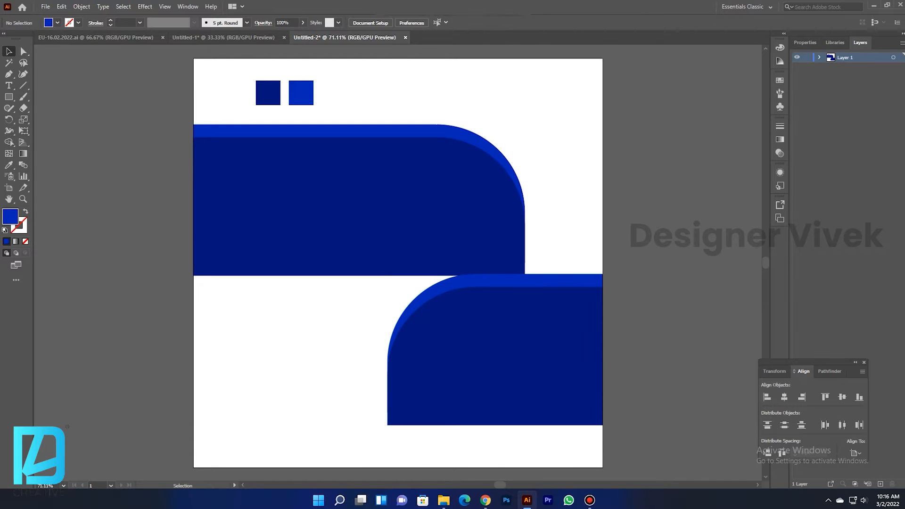
Step: Draw a circle about 594 px in diameter centred where the two banners meet
{"action": "left_click_drag", "start_coordinate": [464, 274], "coordinate": [576, 386]}
{"action": "key", "text": "v"}
{"action": "key", "text": "a"}
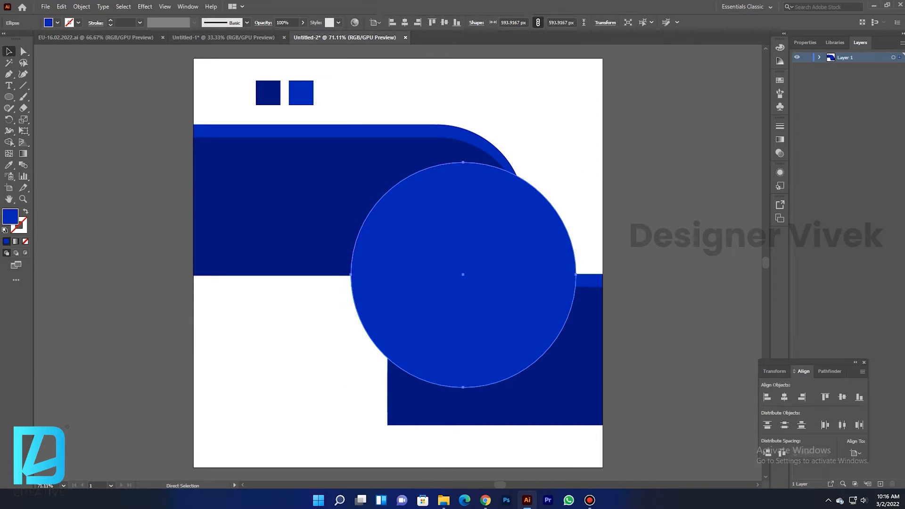
Step: Add a concentric copy of the circle scaled to about 553 px and fill it with white
{"action": "key", "text": "v"}
{"action": "mouse_move", "coordinate": [578, 163]}
{"action": "left_mouse_down"}
{"action": "mouse_move", "coordinate": [585, 163]}
{"action": "mouse_move", "coordinate": [568, 170]}
{"action": "left_mouse_up"}
{"action": "key", "text": "i"}
{"action": "left_click", "coordinate": [572, 169]}
{"action": "key", "text": "v"}
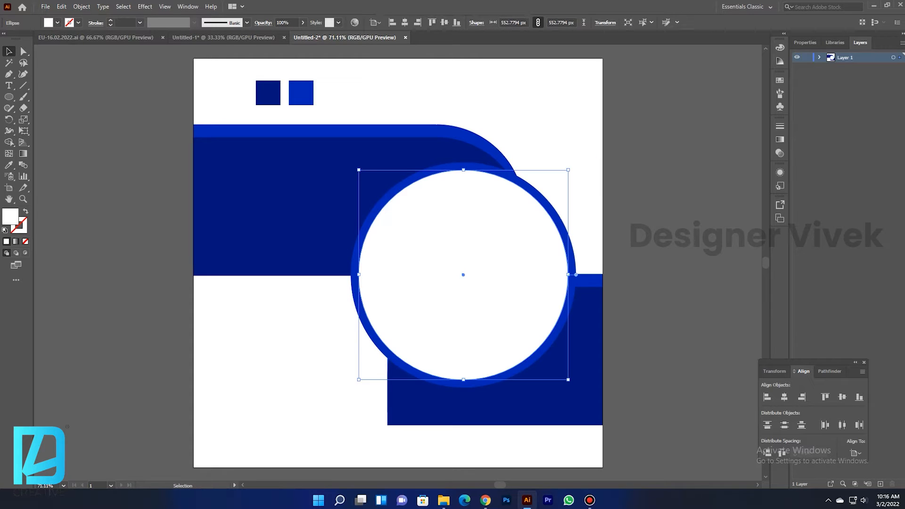
Step: Fill the larger outer circle with white sampled from the background
{"action": "left_click", "coordinate": [583, 203]}
{"action": "left_click", "coordinate": [571, 246]}
{"action": "key", "text": "i"}
{"action": "left_click", "coordinate": [583, 239]}
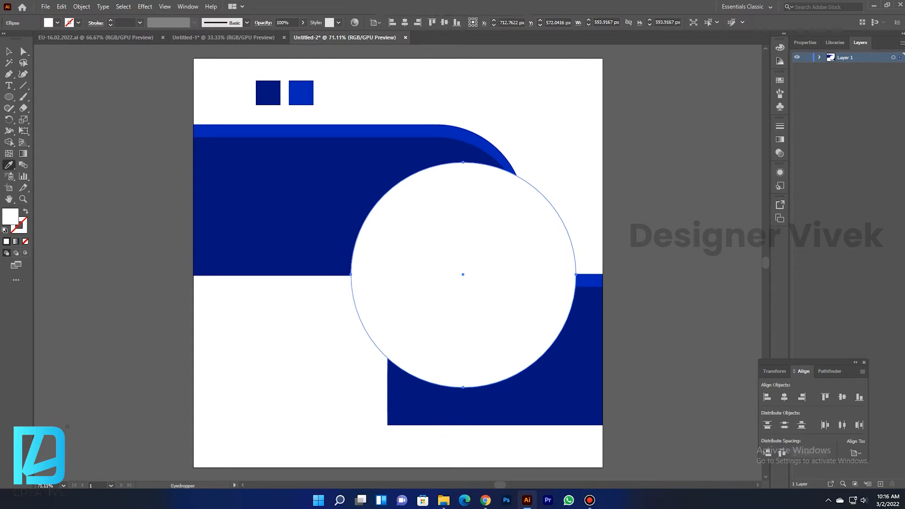
Step: Fill the inner circle with the dark blue sampled from the upper banner
{"action": "key", "text": "v"}
{"action": "left_click", "coordinate": [542, 237]}
{"action": "key", "text": "i"}
{"action": "left_click", "coordinate": [360, 206]}
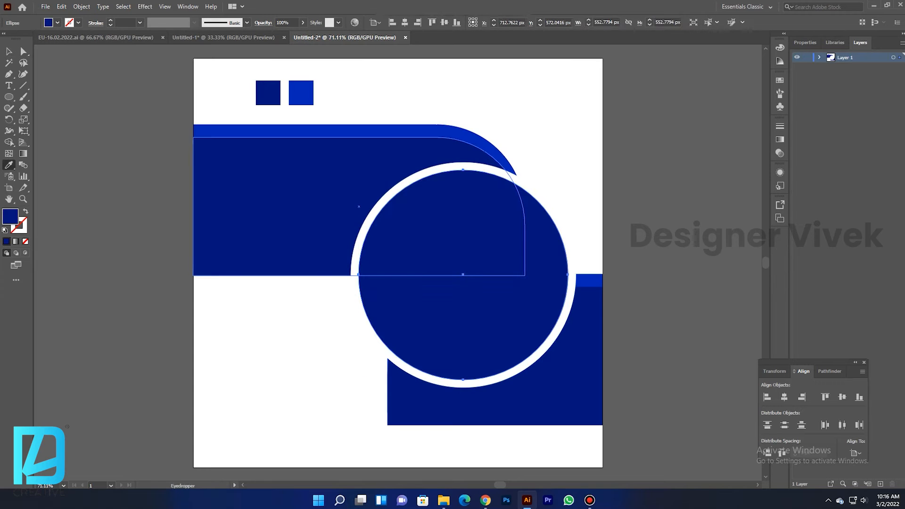
{"action": "key", "text": "v"}
{"action": "key", "text": "ctrl+shift+a"}
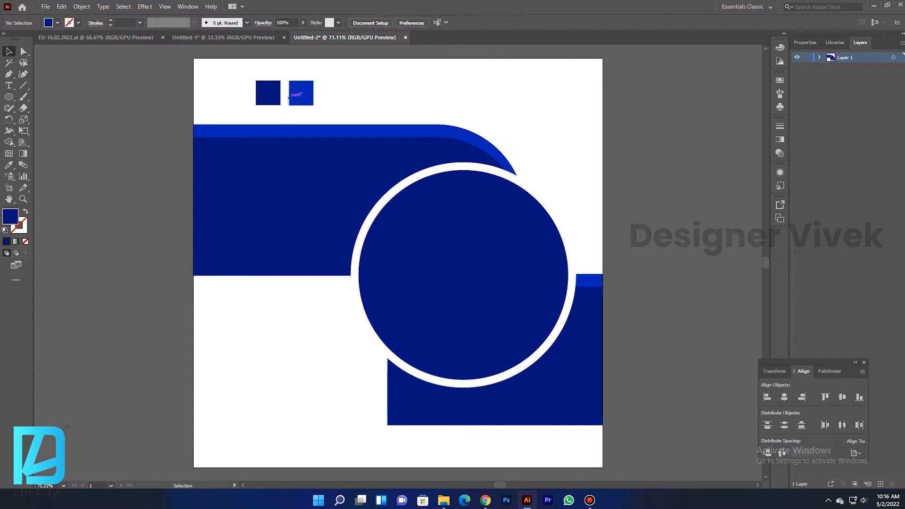
Step: Move both blue colour squares off the artboard to its left
{"action": "left_click", "coordinate": [300, 94]}
{"action": "key", "text": "ctrl+shift+a"}
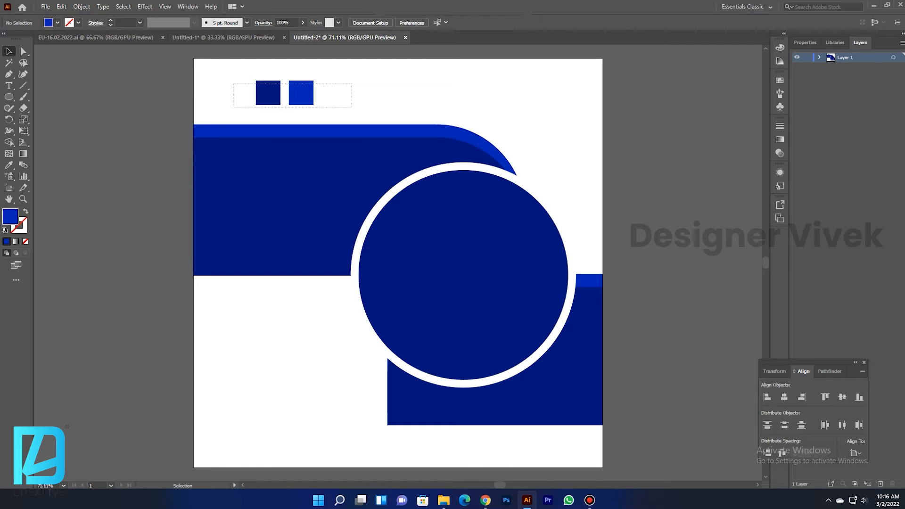
{"action": "left_click_drag", "start_coordinate": [268, 93], "coordinate": [119, 108]}
{"action": "key", "text": "ctrl+shift+a"}
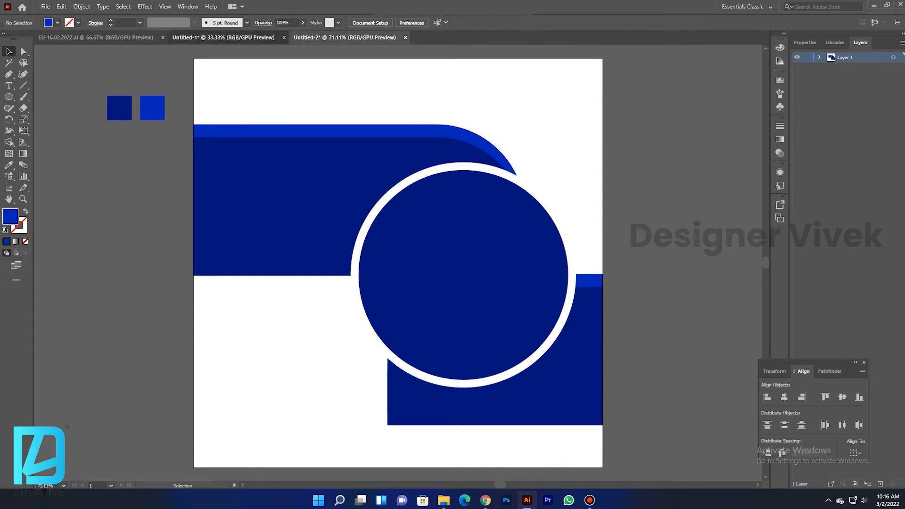
Step: Copy the CREATIVE BUSINESS heading from Untitled-1 into the poster and place it enlarged on the upper banner
{"action": "left_click", "coordinate": [224, 38]}
{"action": "key", "text": "ctrl+0"}
{"action": "left_click", "coordinate": [341, 206]}
{"action": "left_click", "coordinate": [348, 227], "text": "shift"}
{"action": "left_click_drag", "start_coordinate": [348, 227], "coordinate": [318, 192]}
{"action": "left_click_drag", "start_coordinate": [342, 162], "coordinate": [339, 195]}
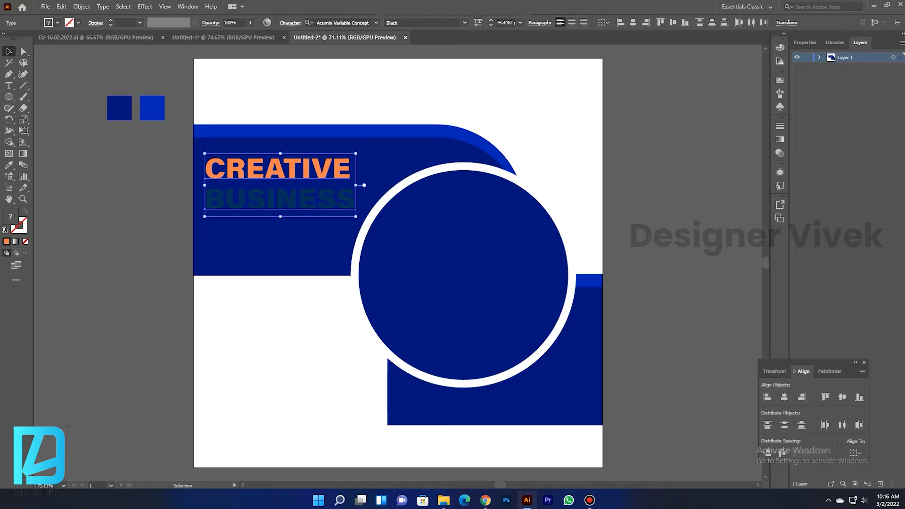
Step: Change the fill of both CREATIVE BUSINESS heading lines to white
{"action": "left_click", "coordinate": [57, 22]}
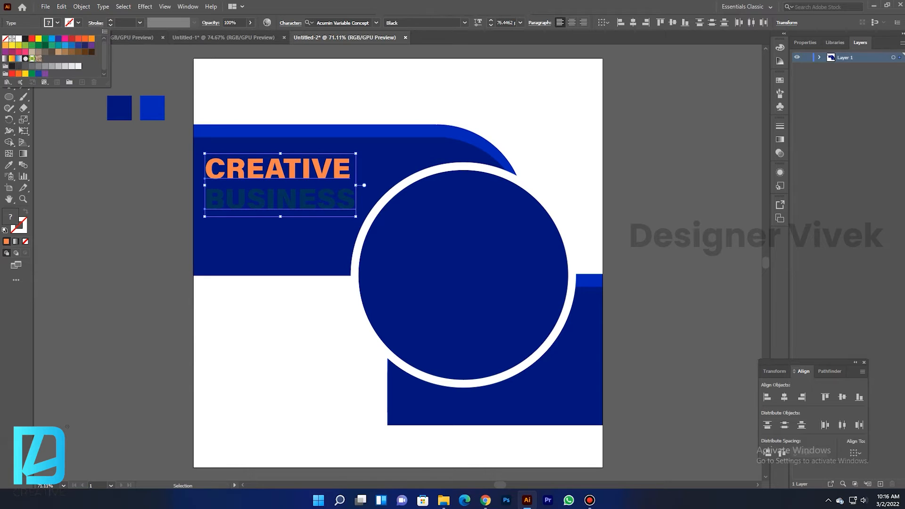
{"action": "left_click", "coordinate": [18, 39]}
{"action": "left_click", "coordinate": [123, 161]}
{"action": "left_click", "coordinate": [124, 160]}
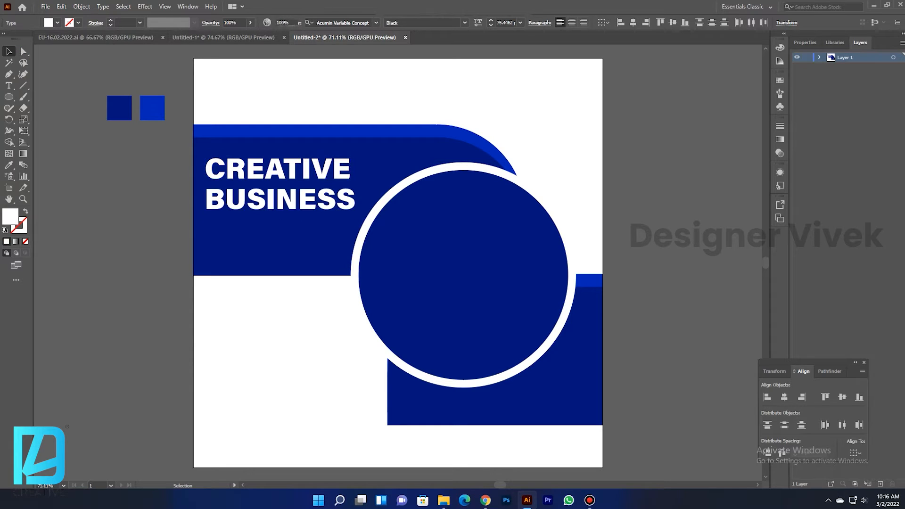
Step: Copy the CONFERENCE 2021 title and its paragraph from Untitled-1 and place them enlarged below the upper banner
{"action": "left_click", "coordinate": [224, 37]}
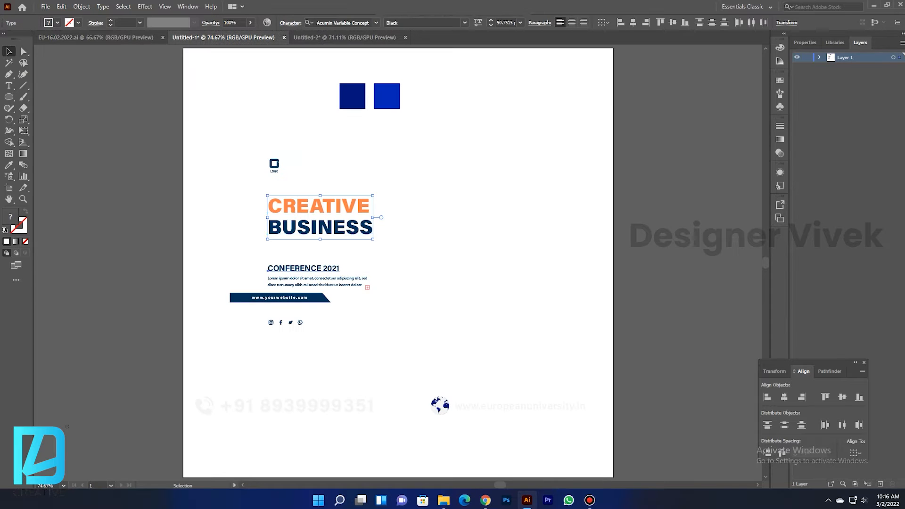
{"action": "left_click", "coordinate": [336, 275]}
{"action": "left_click_drag", "start_coordinate": [336, 274], "coordinate": [336, 298]}
{"action": "mouse_move", "coordinate": [266, 327]}
{"action": "left_mouse_down"}
{"action": "mouse_move", "coordinate": [278, 326]}
{"action": "mouse_move", "coordinate": [274, 316]}
{"action": "left_mouse_up"}
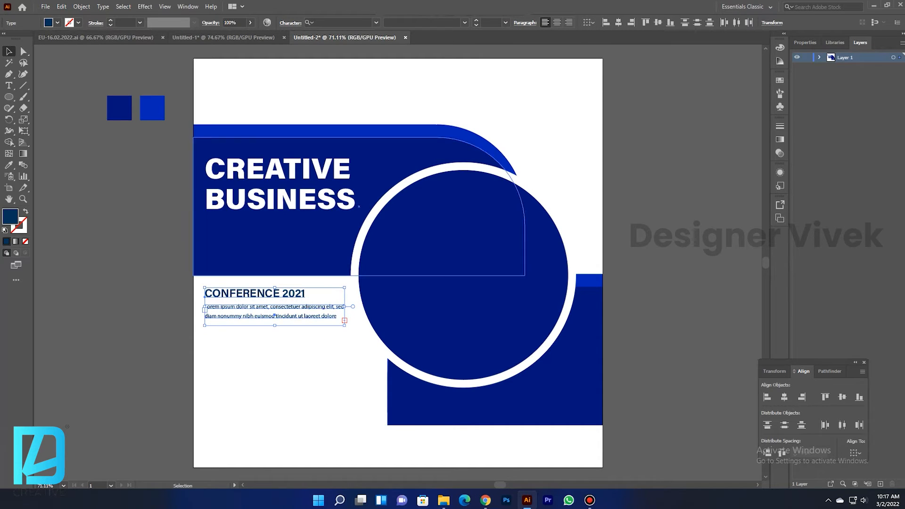
Step: Nudge the BUSINESS line and the conference text block slightly upward, tightening the heading's line gap
{"action": "left_click", "coordinate": [281, 200], "text": "shift"}
{"action": "key", "text": "Up"}
{"action": "key", "text": "Up"}
{"action": "key", "text": "Up"}
{"action": "key", "text": "Up"}
{"action": "key", "text": "Up"}
{"action": "key", "text": "Up"}
{"action": "key", "text": "Up"}
{"action": "left_click", "coordinate": [278, 170], "text": "shift"}
{"action": "key", "text": "ctrl+shift+a"}
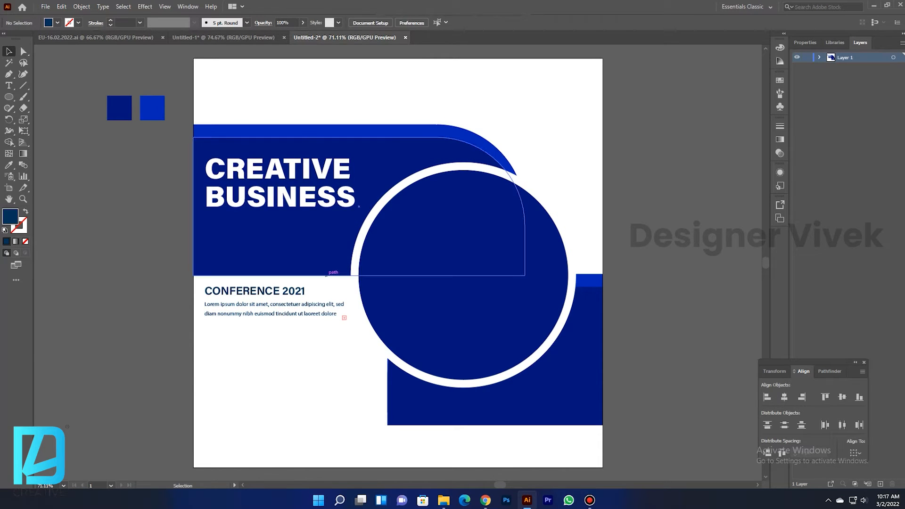
Step: Copy the logo from Untitled-1 and place it enlarged above the left end of the upper banner
{"action": "left_click", "coordinate": [228, 38]}
{"action": "left_click_drag", "start_coordinate": [276, 164], "coordinate": [238, 97]}
{"action": "left_click", "coordinate": [295, 97]}
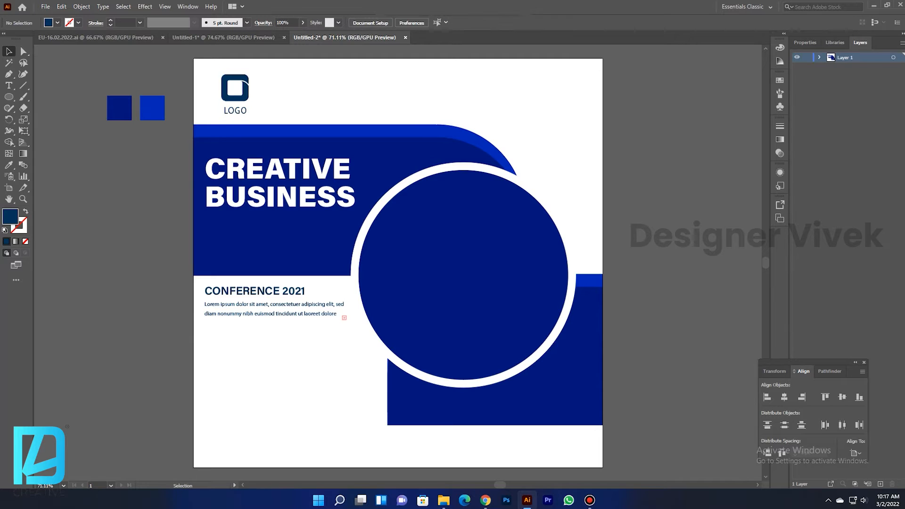
Step: Draw a 70 px circle above the banner's curved end and fill it with dark red 560303
{"action": "left_click_drag", "start_coordinate": [470, 99], "coordinate": [486, 115]}
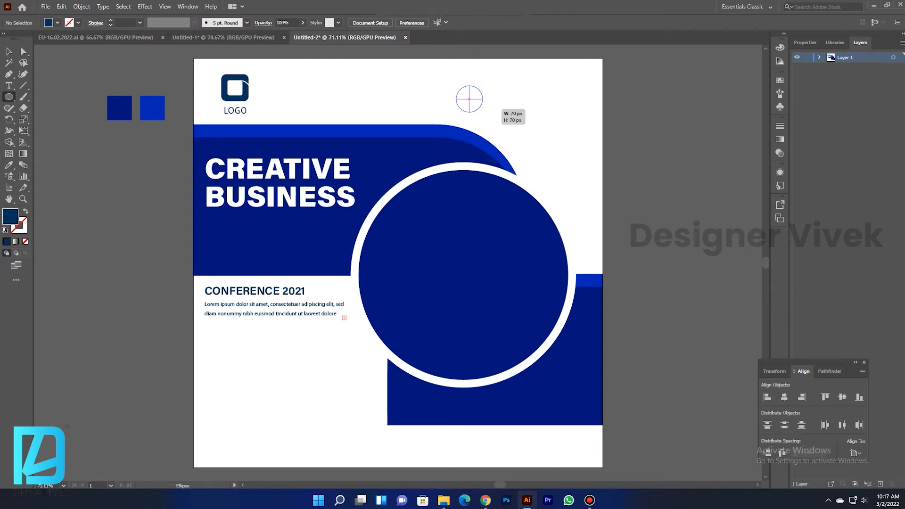
{"action": "key", "text": "v"}
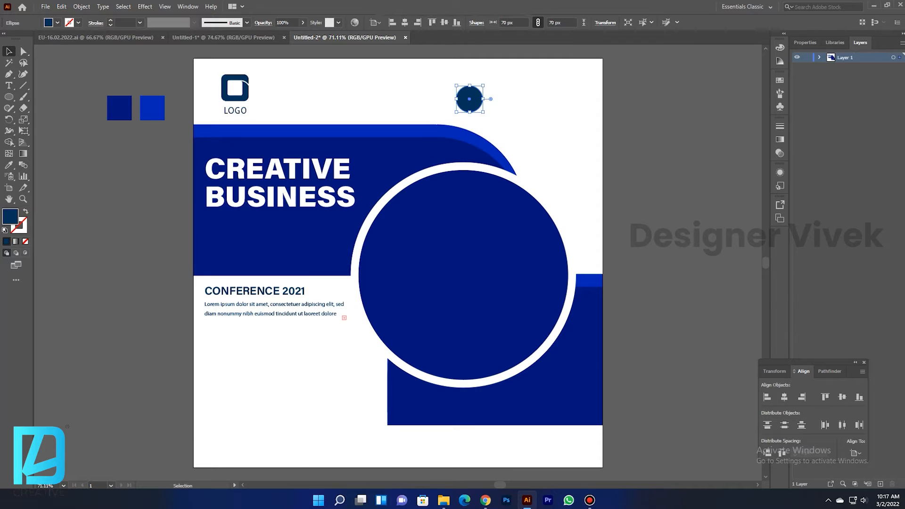
{"action": "double_click", "coordinate": [10, 217]}
{"action": "left_click_drag", "start_coordinate": [209, 247], "coordinate": [209, 236]}
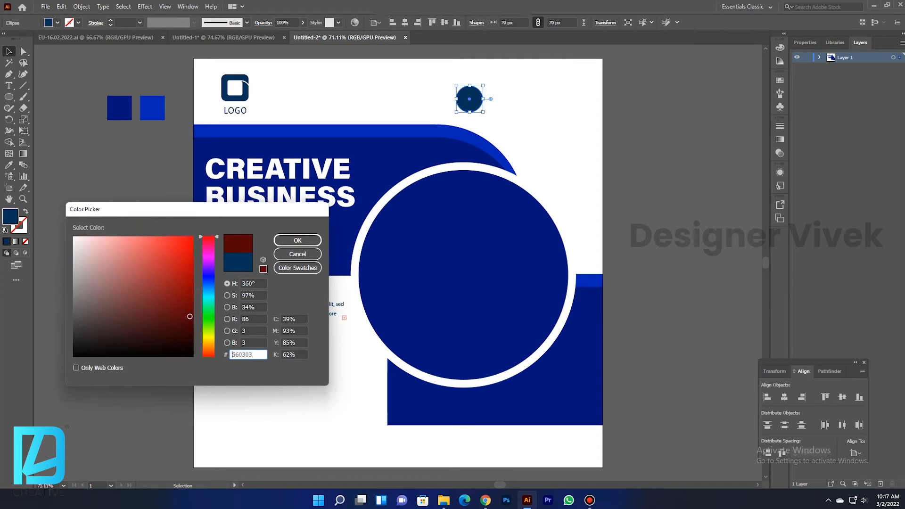
{"action": "key", "text": "Return"}
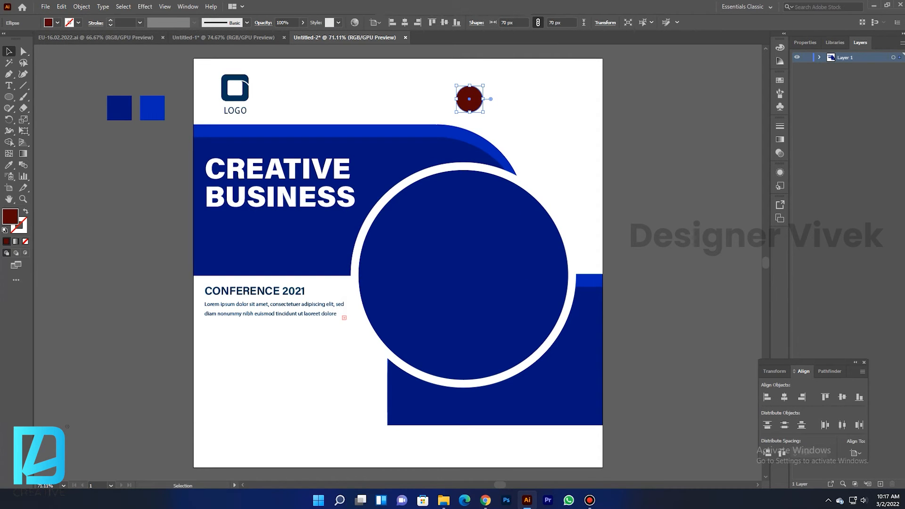
Step: Turn the dark red circle into an unfilled ring with a 4 pt stroke and shrink it slightly
{"action": "key", "text": "shift+x"}
{"action": "left_click", "coordinate": [111, 20]}
{"action": "left_click", "coordinate": [110, 21]}
{"action": "left_click_drag", "start_coordinate": [482, 98], "coordinate": [464, 99]}
{"action": "key", "text": "ctrl+shift+a"}
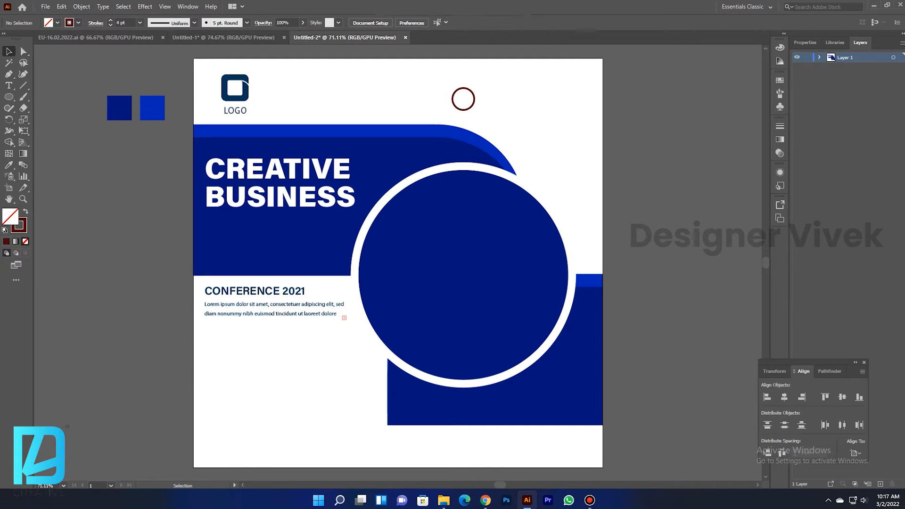
Step: Draw a small circle about 18 px wide near the artboard's upper-right corner
{"action": "key", "text": "l"}
{"action": "left_click_drag", "start_coordinate": [543, 95], "coordinate": [541, 99]}
{"action": "key", "text": "z"}
{"action": "left_click", "coordinate": [544, 107]}
{"action": "left_click", "coordinate": [524, 134]}
{"action": "left_click", "coordinate": [524, 130]}
{"action": "scroll", "coordinate": [524, 130], "scroll_direction": "down", "scroll_amount": 6}
{"action": "left_click_drag", "start_coordinate": [368, 264], "coordinate": [644, 163]}
{"action": "key", "text": "v"}
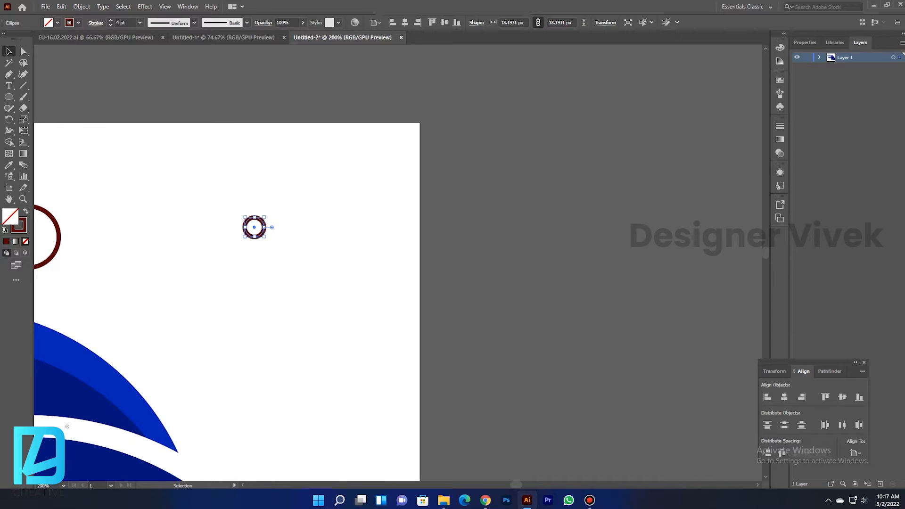
Step: Swap the small circle's stroke for a solid dark red fill and scale it down to about 9.3 px
{"action": "key", "text": "shift+x"}
{"action": "left_click_drag", "start_coordinate": [265, 217], "coordinate": [259, 222]}
{"action": "key", "text": "z"}
{"action": "left_click", "coordinate": [260, 256]}
{"action": "left_click_drag", "start_coordinate": [260, 256], "coordinate": [225, 248]}
{"action": "key", "text": "v"}
{"action": "scroll", "coordinate": [318, 268], "scroll_direction": "up", "scroll_amount": 3}
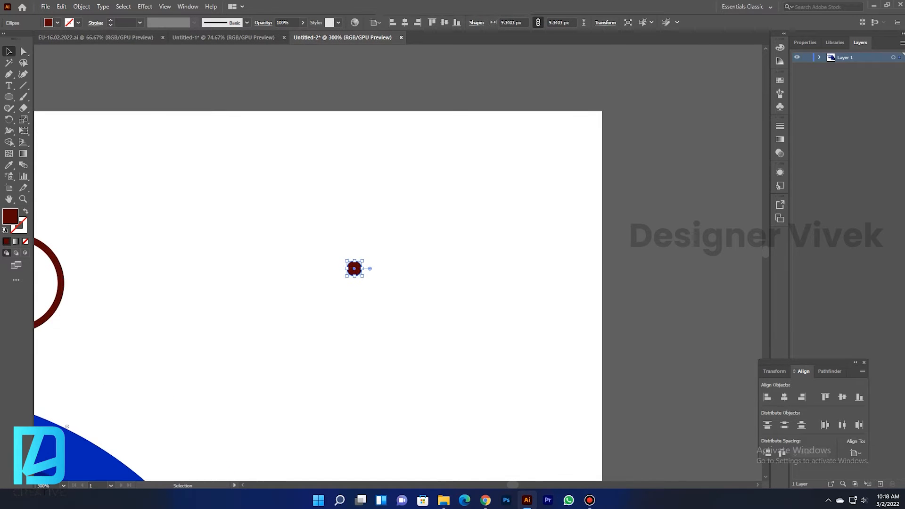
Step: Move the dark red dot up and to the left and shrink it to about 5.8 px
{"action": "left_click_drag", "start_coordinate": [354, 268], "coordinate": [302, 198]}
{"action": "key", "text": "z"}
{"action": "left_click", "coordinate": [357, 218]}
{"action": "key", "text": "v"}
{"action": "left_click_drag", "start_coordinate": [349, 215], "coordinate": [346, 218]}
{"action": "scroll", "coordinate": [345, 219], "scroll_direction": "down", "scroll_amount": 5}
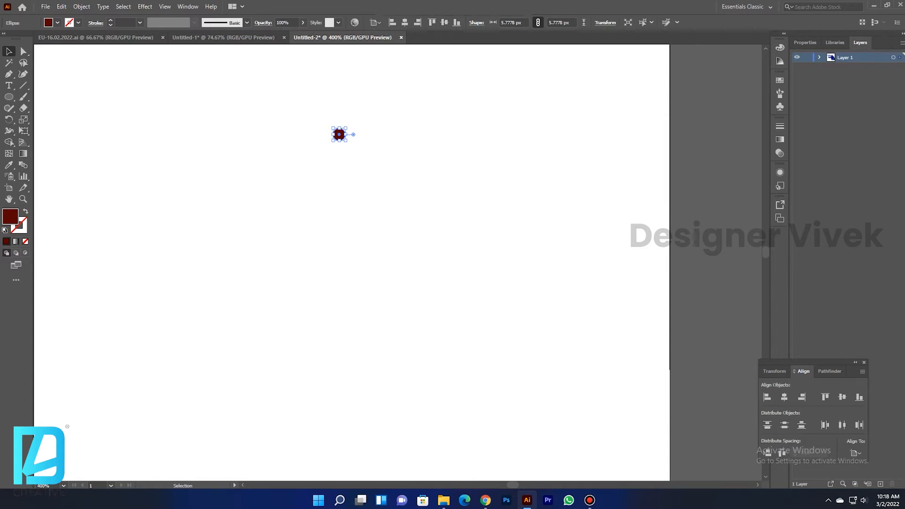
Step: Duplicate the dot into an evenly spaced column of ten, group it and repeat it sideways into three columns
{"action": "left_click_drag", "start_coordinate": [339, 134], "coordinate": [339, 159]}
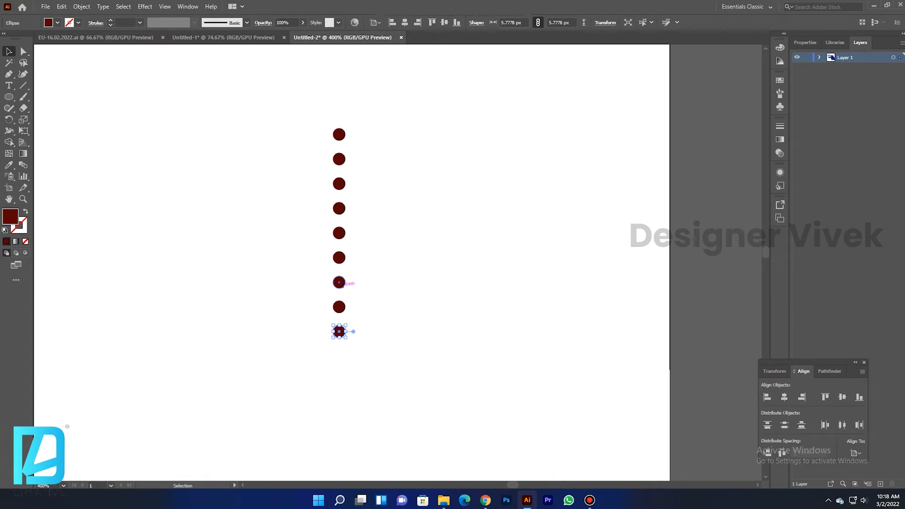
{"action": "left_click_drag", "start_coordinate": [299, 117], "coordinate": [362, 378]}
{"action": "key", "text": "ctrl+g"}
{"action": "left_click_drag", "start_coordinate": [339, 258], "coordinate": [367, 256]}
{"action": "key", "text": "ctrl+d"}
{"action": "left_click_drag", "start_coordinate": [300, 213], "coordinate": [448, 356]}
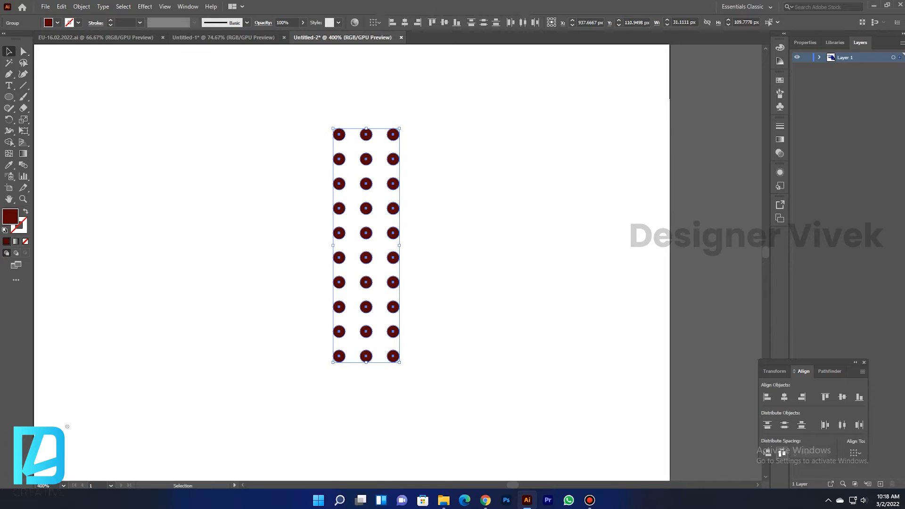
Step: Shift the dark red dot grid slightly to the left and reduce its opacity
{"action": "key", "text": "ctrl+0"}
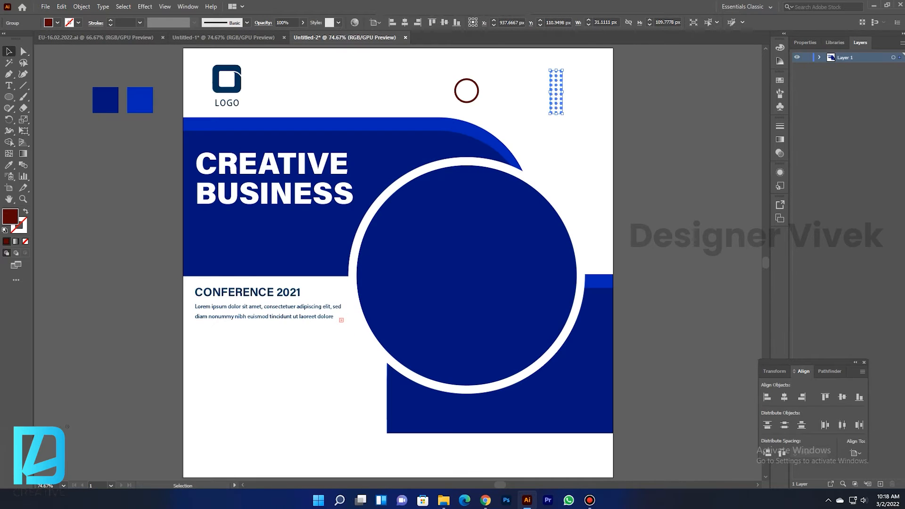
{"action": "left_click_drag", "start_coordinate": [556, 92], "coordinate": [551, 91]}
{"action": "key", "text": "Right"}
{"action": "left_click", "coordinate": [303, 23]}
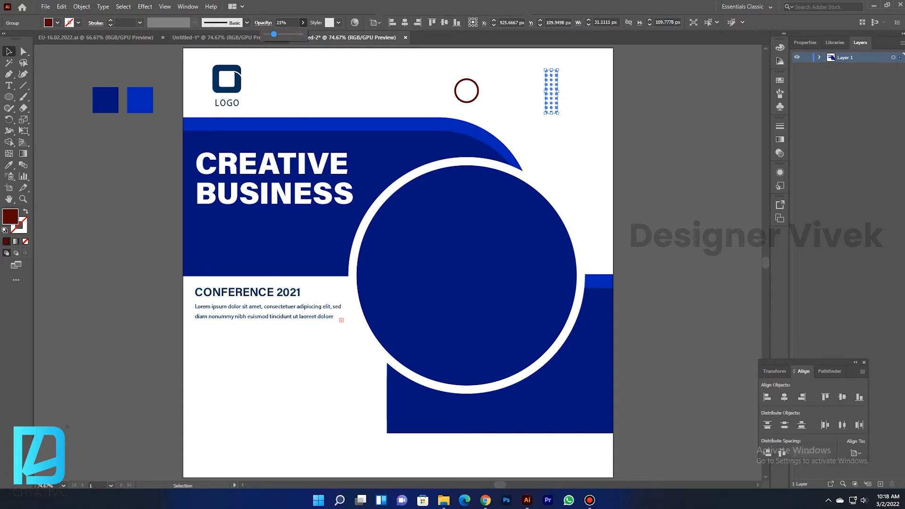
{"action": "left_click", "coordinate": [575, 106]}
{"action": "left_click_drag", "start_coordinate": [574, 106], "coordinate": [551, 95]}
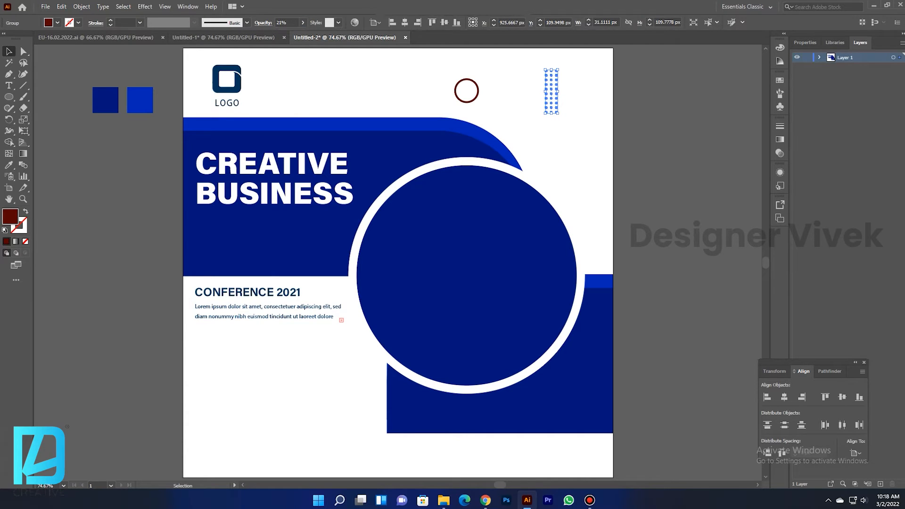
{"action": "left_click", "coordinate": [283, 22]}
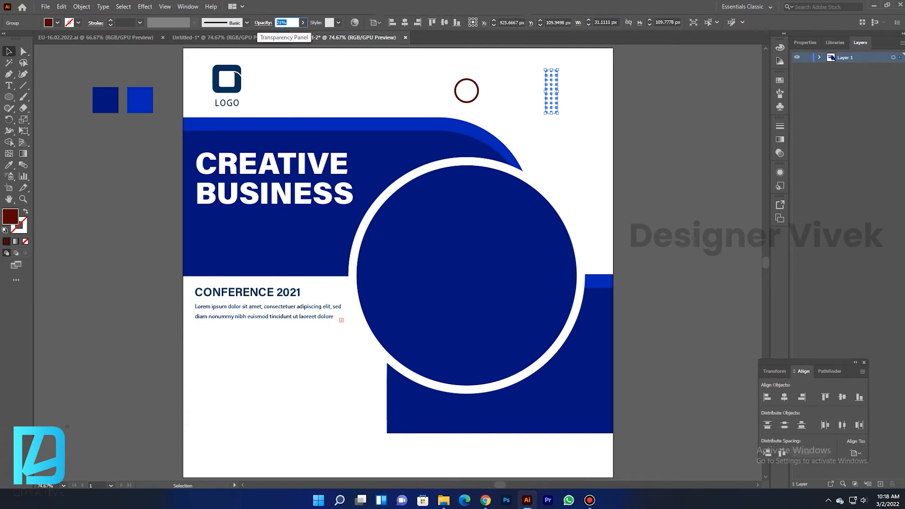
Step: Place a copy of the ring, about 29 px wide, below the paragraph; slightly shrink the original and set both strokes to 3 pt
{"action": "left_click", "coordinate": [477, 91]}
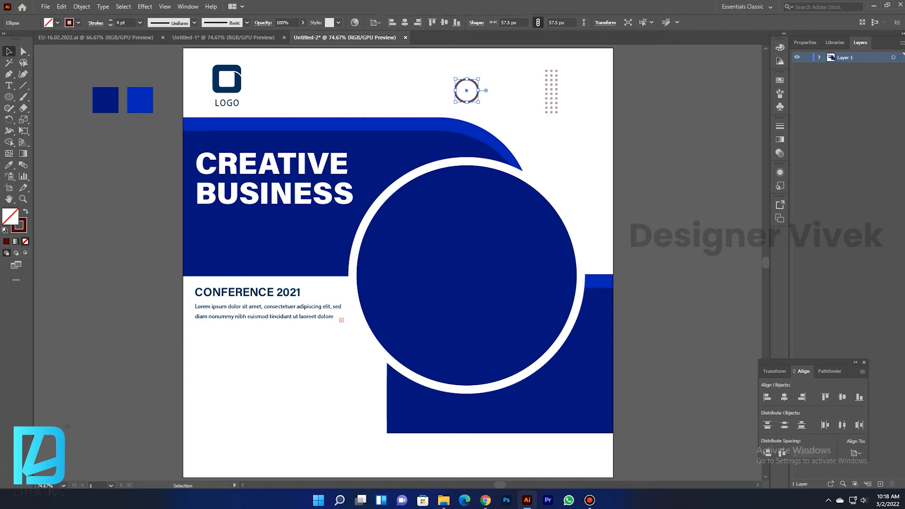
{"action": "left_click_drag", "start_coordinate": [467, 91], "coordinate": [345, 399]}
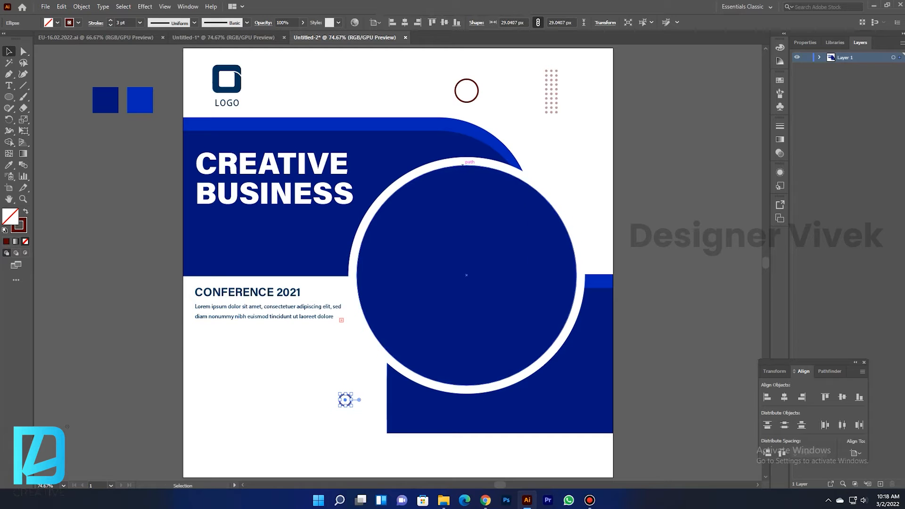
{"action": "left_click", "coordinate": [478, 91]}
{"action": "left_click_drag", "start_coordinate": [479, 91], "coordinate": [476, 91]}
{"action": "left_click", "coordinate": [111, 25]}
{"action": "left_click", "coordinate": [146, 189]}
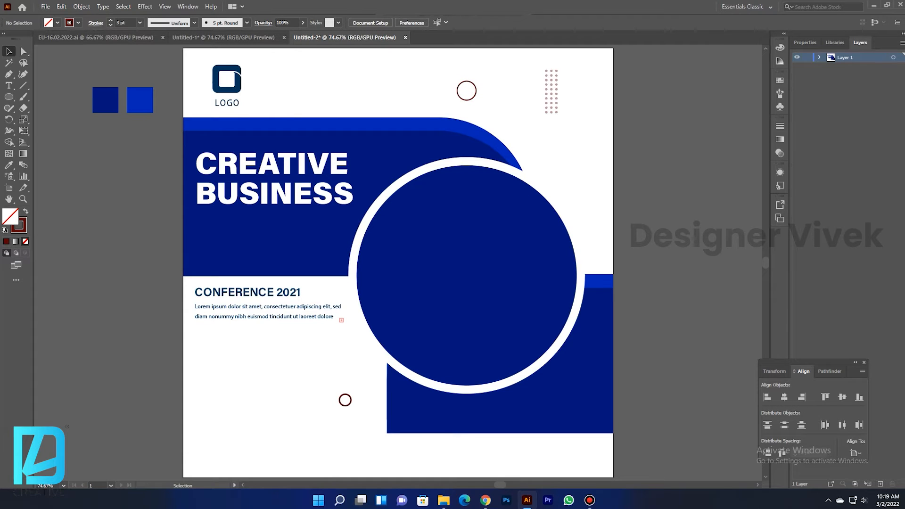
Step: Move the CONFERENCE 2021 heading and its paragraph down together, away from the blue banner
{"action": "left_click", "coordinate": [266, 311]}
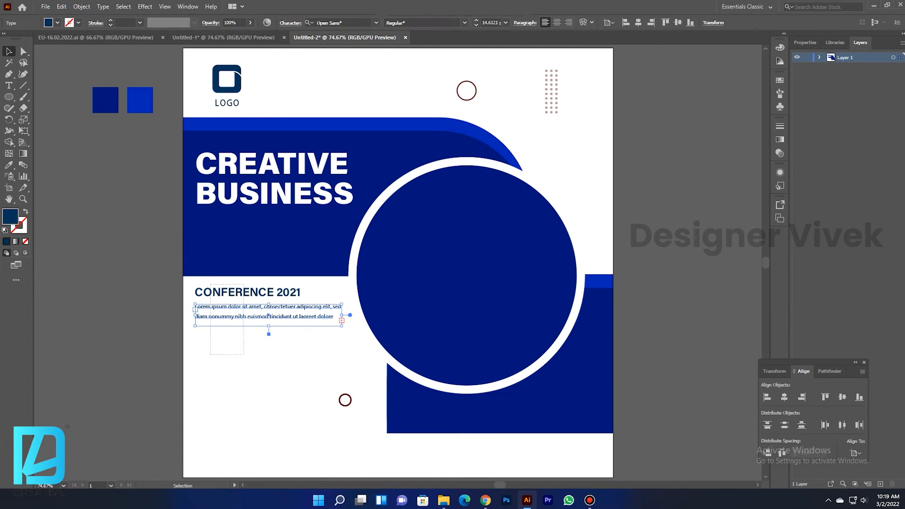
{"action": "left_click_drag", "start_coordinate": [243, 355], "coordinate": [211, 284]}
{"action": "key", "text": "Down"}
{"action": "key", "text": "Down"}
{"action": "key", "text": "Down"}
{"action": "key", "text": "Down"}
{"action": "key", "text": "Down"}
{"action": "key", "text": "Down"}
{"action": "key", "text": "Down"}
{"action": "key", "text": "Down"}
{"action": "key", "text": "Down"}
{"action": "key", "text": "Down"}
{"action": "key", "text": "Down"}
{"action": "key", "text": "Down"}
{"action": "key", "text": "Down"}
{"action": "key", "text": "Down"}
{"action": "key", "text": "Down"}
{"action": "key", "text": "Down"}
{"action": "key", "text": "Down"}
{"action": "key", "text": "Down"}
{"action": "key", "text": "Down"}
{"action": "key", "text": "Down"}
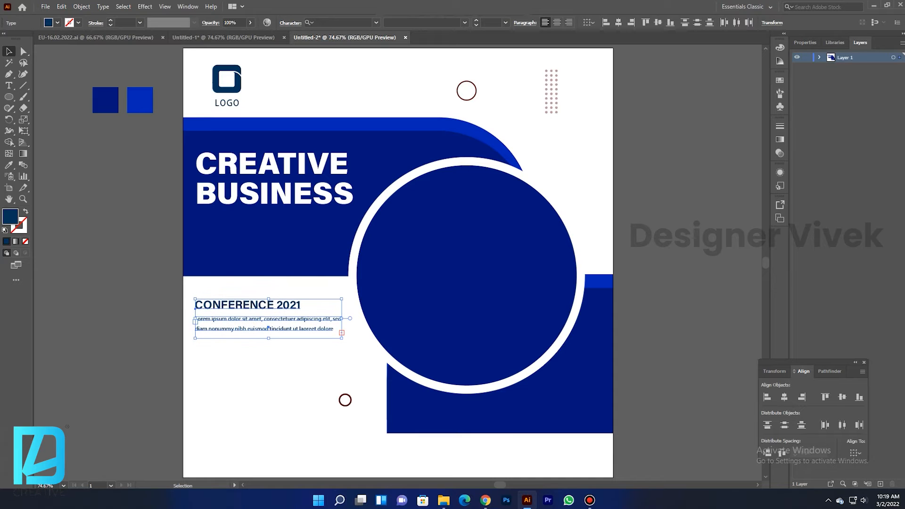
{"action": "left_click", "coordinate": [155, 227]}
Step: Move the CREATIVE and BUSINESS title lines down together to centre them better in the blue banner
{"action": "left_click", "coordinate": [273, 194]}
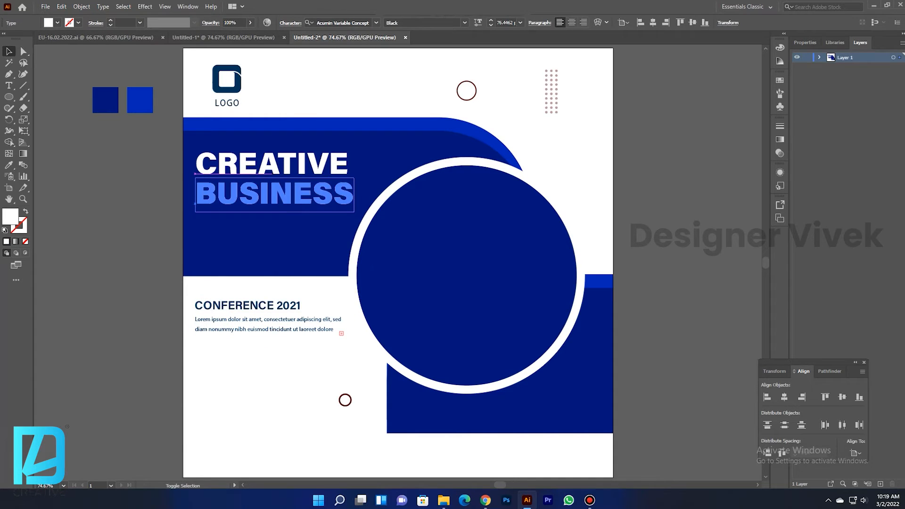
{"action": "left_click", "coordinate": [272, 164], "text": "shift"}
{"action": "key", "text": "Down"}
{"action": "key", "text": "Down"}
{"action": "key", "text": "Down"}
{"action": "key", "text": "Down"}
{"action": "key", "text": "Down"}
{"action": "key", "text": "Down"}
{"action": "key", "text": "Down"}
{"action": "key", "text": "Down"}
{"action": "key", "text": "Down"}
{"action": "key", "text": "Down"}
{"action": "key", "text": "Down"}
{"action": "key", "text": "Down"}
{"action": "key", "text": "Down"}
{"action": "key", "text": "Down"}
{"action": "key", "text": "Down"}
{"action": "key", "text": "Down"}
{"action": "key", "text": "Down"}
{"action": "key", "text": "Down"}
{"action": "key", "text": "Down"}
{"action": "key", "text": "Down"}
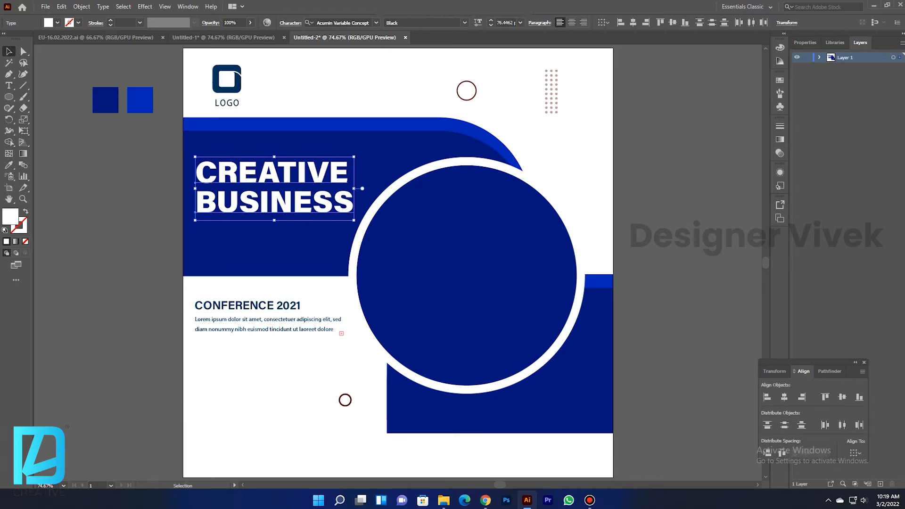
{"action": "key", "text": "Down"}
{"action": "key", "text": "Down"}
{"action": "key", "text": "Down"}
{"action": "key", "text": "Down"}
{"action": "key", "text": "Down"}
{"action": "key", "text": "Down"}
{"action": "key", "text": "Down"}
Step: Recolour the logo group with the dark red sampled from the dot grid
{"action": "left_click", "coordinate": [240, 78]}
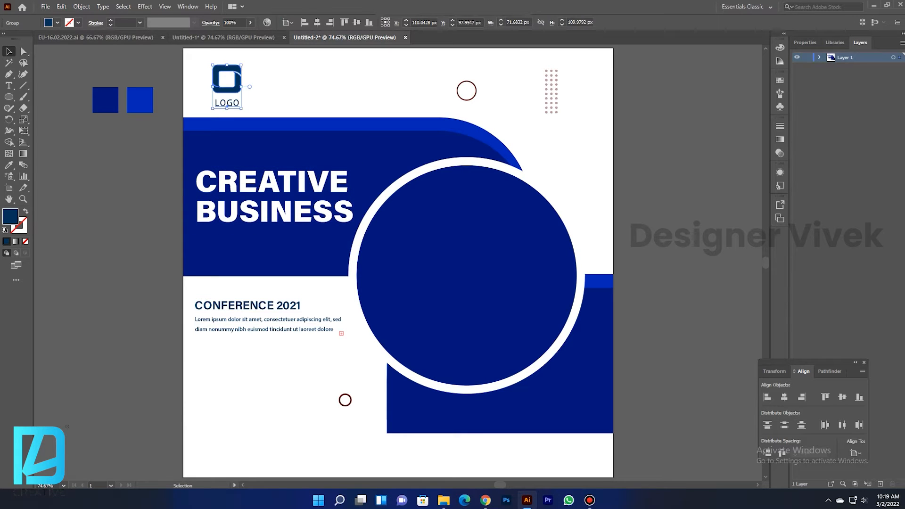
{"action": "key", "text": "i"}
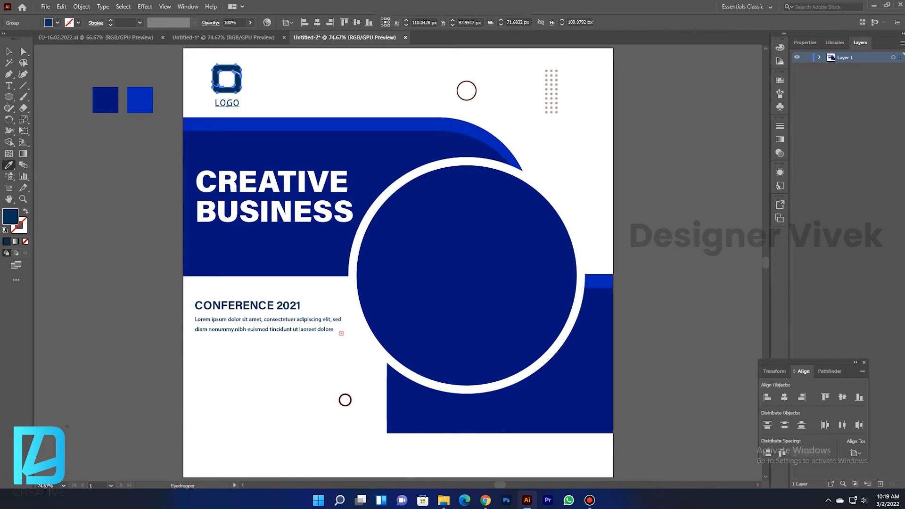
{"action": "left_click", "coordinate": [547, 112]}
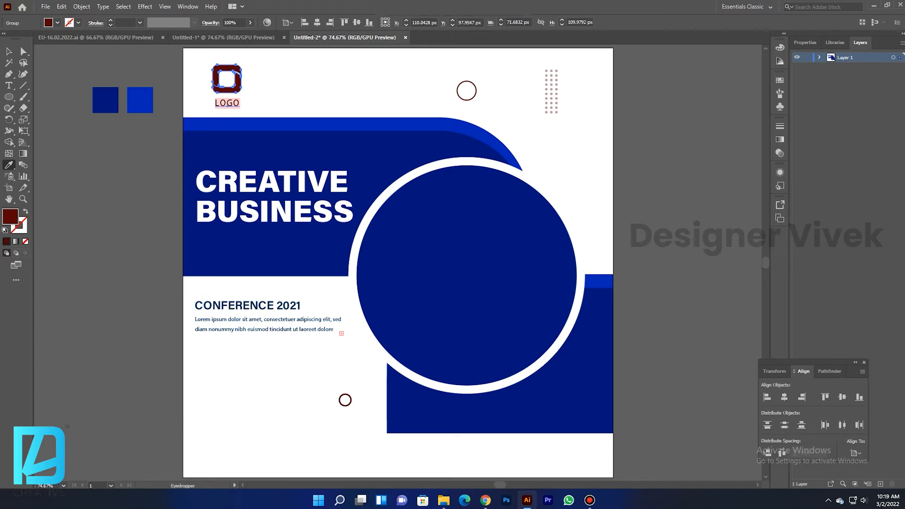
{"action": "key", "text": "v"}
{"action": "left_click", "coordinate": [287, 91]}
Step: Set the LOGO text to Acumin Variable Concept in the Bold style
{"action": "left_click", "coordinate": [228, 104]}
{"action": "left_click", "coordinate": [376, 23]}
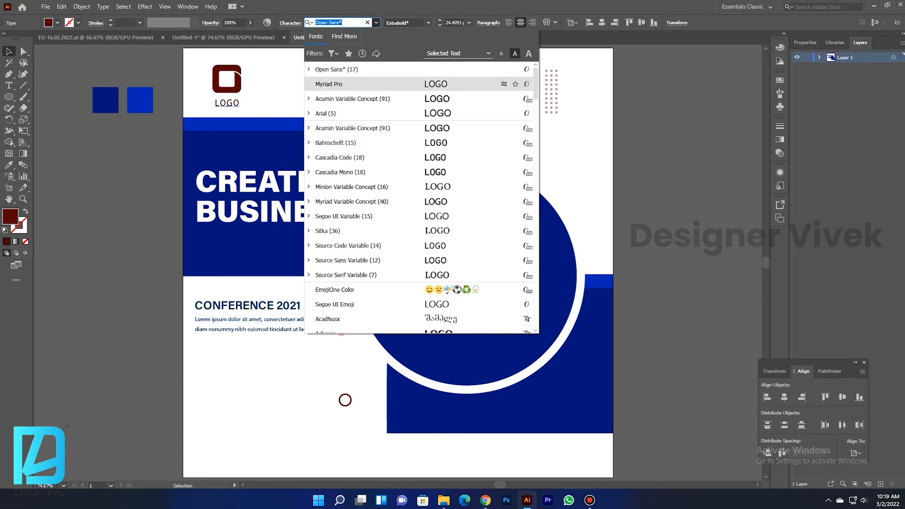
{"action": "left_click", "coordinate": [375, 99]}
{"action": "left_click", "coordinate": [465, 23]}
{"action": "scroll", "coordinate": [431, 158], "scroll_direction": "down", "scroll_amount": 10}
{"action": "left_click", "coordinate": [432, 244]}
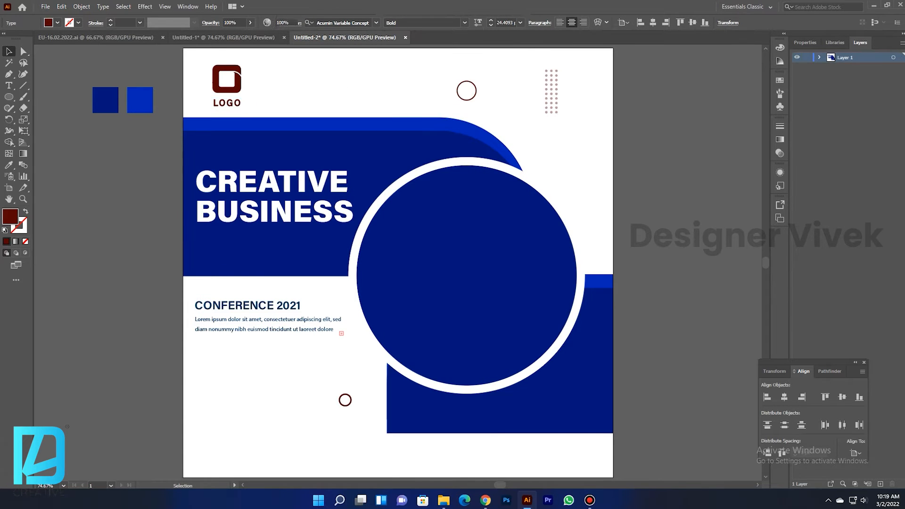
Step: Place the LOGO text to the right of its icon and enlarge the whole logo to about 252 px wide
{"action": "double_click", "coordinate": [239, 102]}
{"action": "left_click_drag", "start_coordinate": [228, 103], "coordinate": [261, 79]}
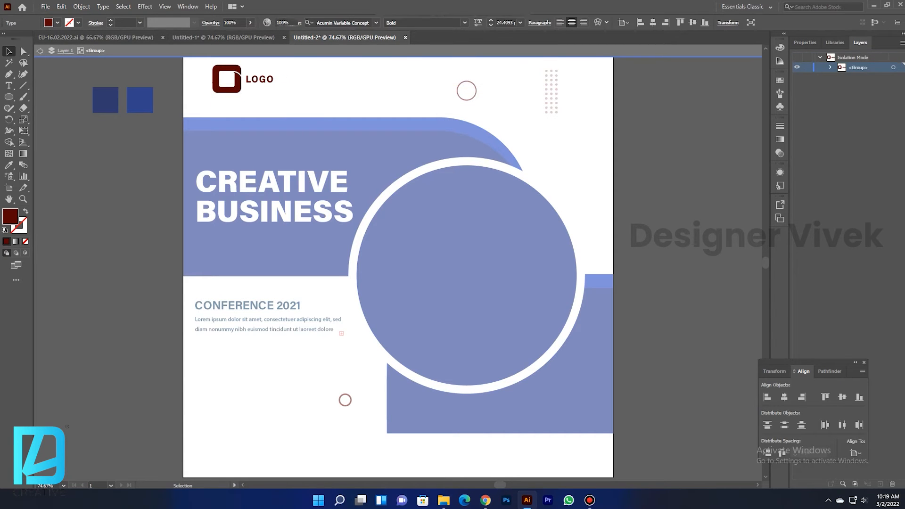
{"action": "key", "text": "Escape"}
{"action": "left_click", "coordinate": [241, 82]}
{"action": "left_click_drag", "start_coordinate": [274, 65], "coordinate": [302, 83]}
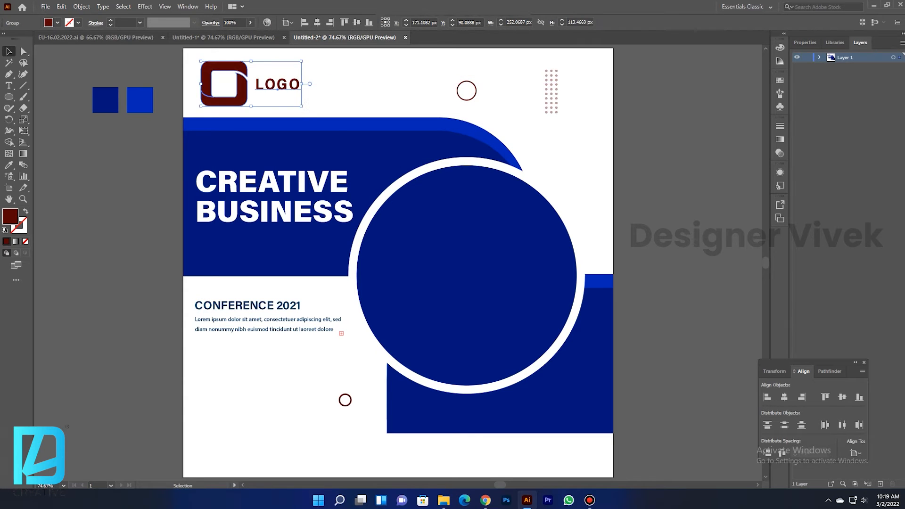
{"action": "left_click", "coordinate": [337, 86]}
Step: Draw a dark red bar 1080 px wide and about 63 px high along the artboard's bottom edge and round its upper corners
{"action": "scroll", "coordinate": [399, 261], "scroll_direction": "down", "scroll_amount": 3}
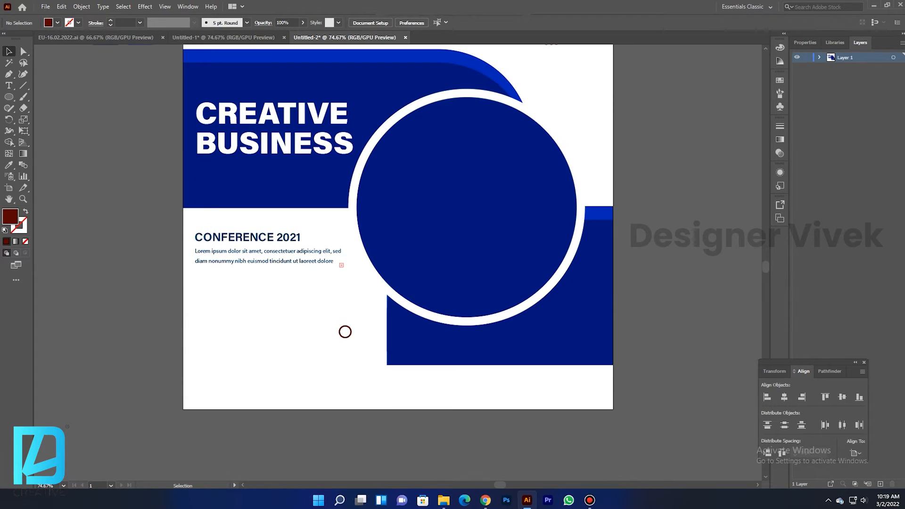
{"action": "left_click_drag", "start_coordinate": [183, 409], "coordinate": [613, 385]}
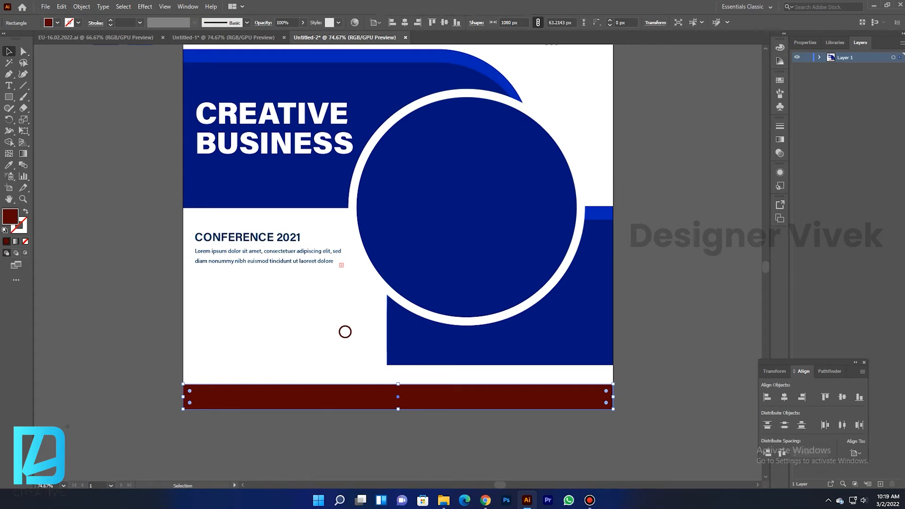
{"action": "key", "text": "a"}
{"action": "key", "text": "v"}
{"action": "mouse_move", "coordinate": [190, 391]}
{"action": "left_mouse_down"}
{"action": "mouse_move", "coordinate": [202, 402]}
{"action": "mouse_move", "coordinate": [191, 392]}
{"action": "left_mouse_up"}
{"action": "left_click", "coordinate": [163, 368]}
Step: Copy the phone and website details from Untitled-1 onto the dark red bar and centre them horizontally on the artboard
{"action": "left_click", "coordinate": [224, 37]}
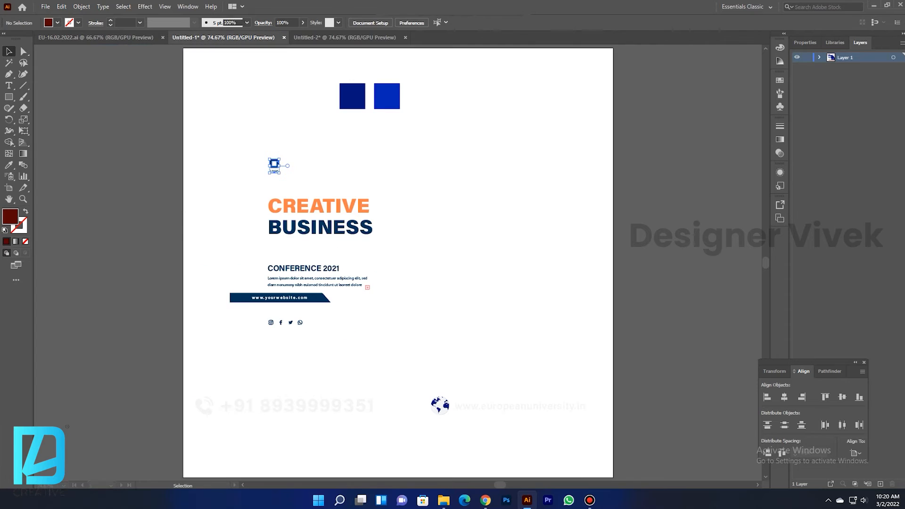
{"action": "left_click", "coordinate": [288, 407]}
{"action": "left_click_drag", "start_coordinate": [278, 425], "coordinate": [194, 391]}
{"action": "key", "text": "ctrl+g"}
{"action": "left_click", "coordinate": [481, 407]}
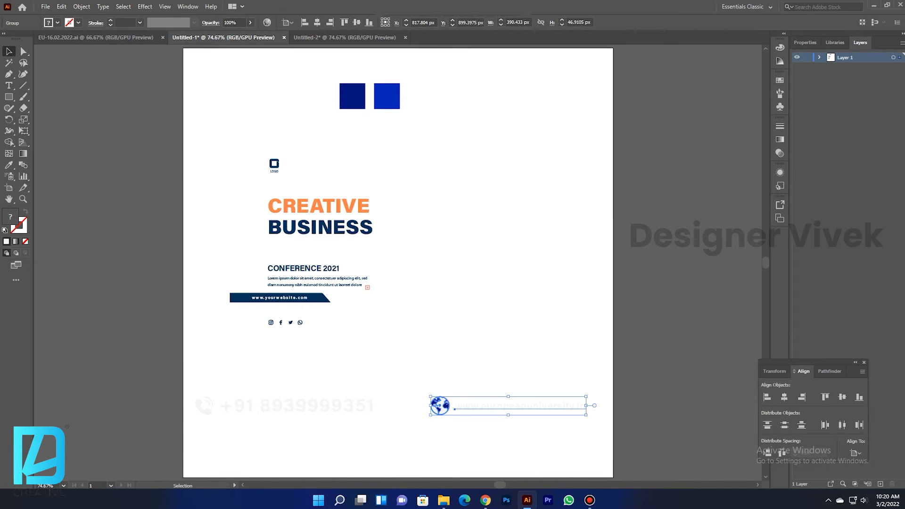
{"action": "left_click_drag", "start_coordinate": [392, 426], "coordinate": [504, 397]}
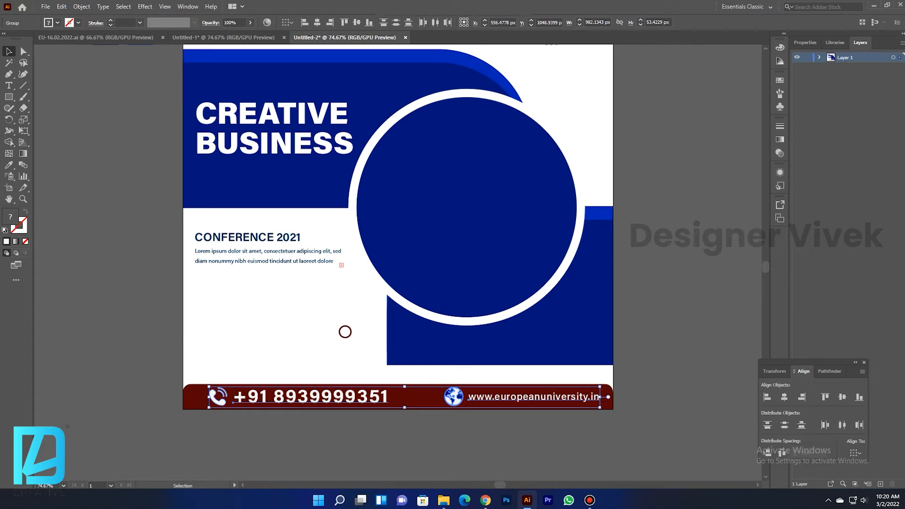
{"action": "left_click", "coordinate": [784, 397]}
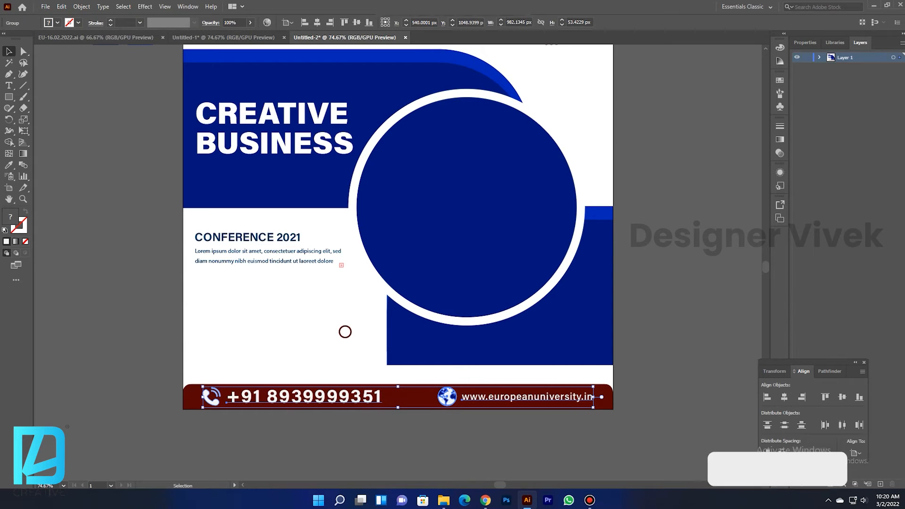
{"action": "key", "text": "ctrl+shift+a"}
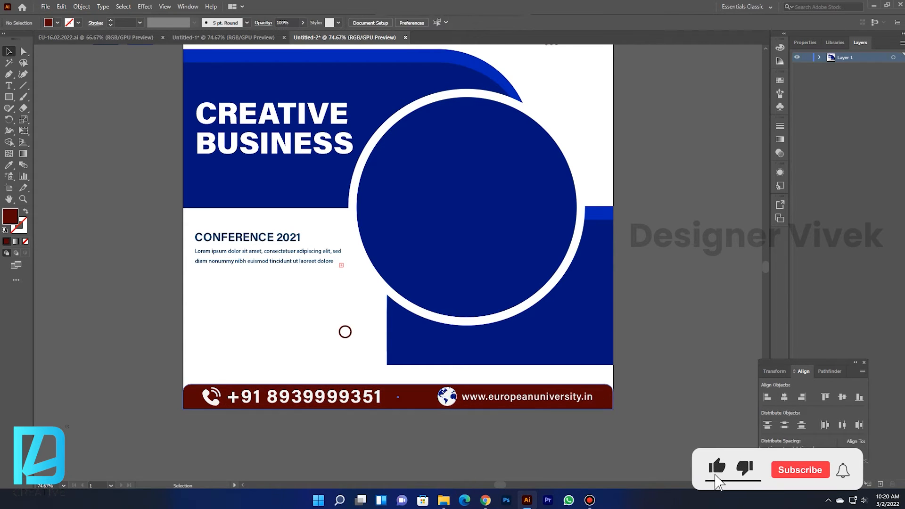
{"action": "double_click", "coordinate": [486, 397]}
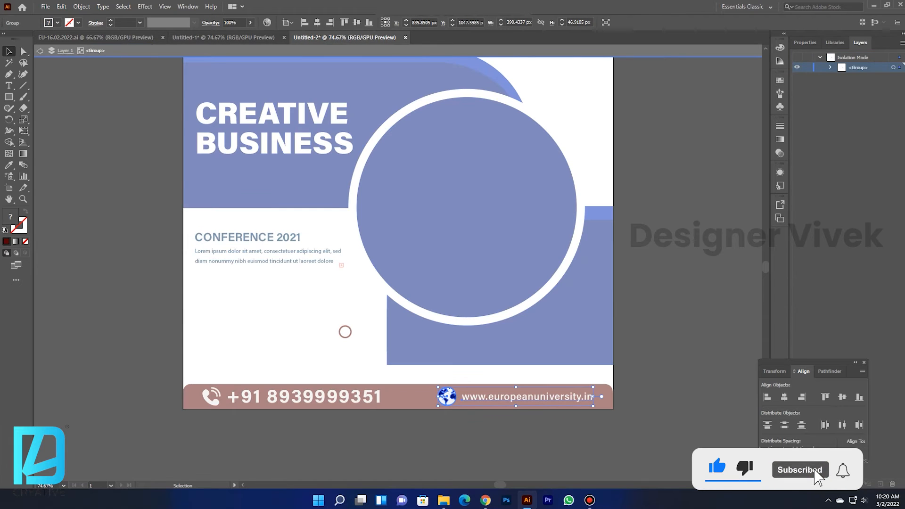
{"action": "double_click", "coordinate": [465, 394]}
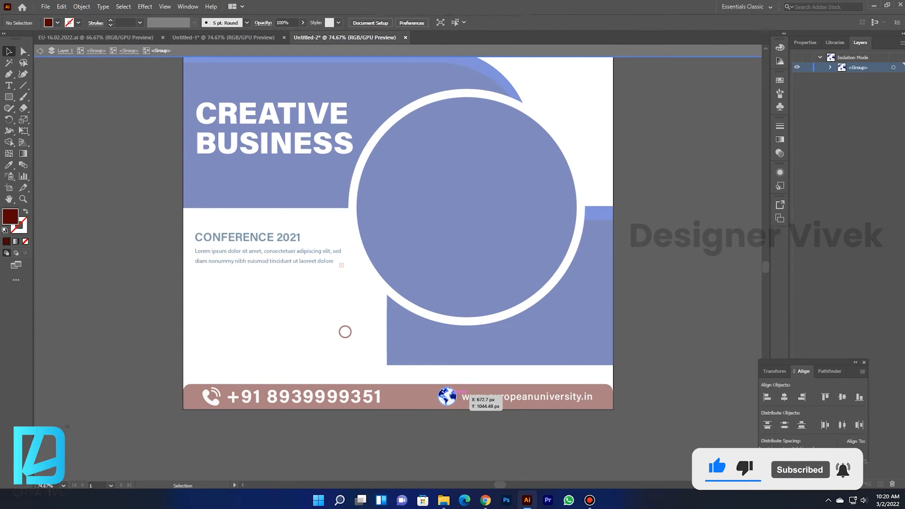
{"action": "key", "text": "Escape"}
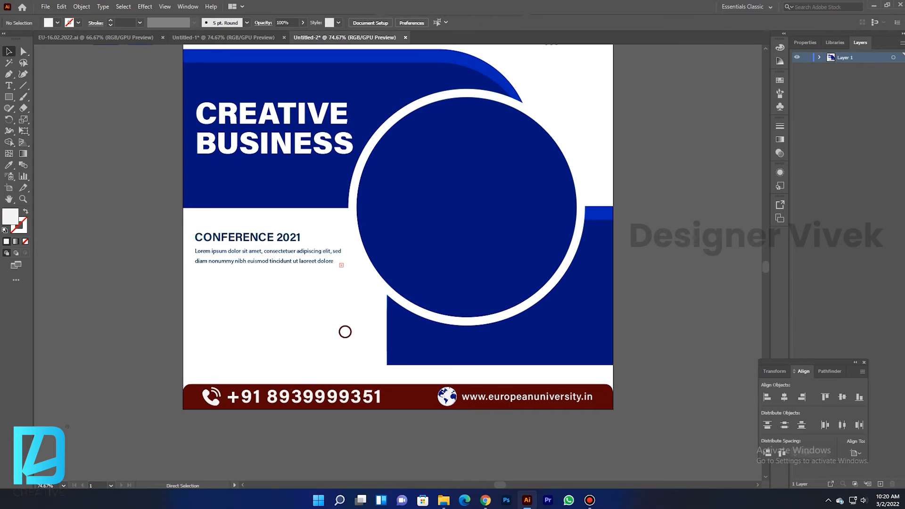
Step: Try to recolour the globe icon's blue areas with the bar's dark red, and undo the change
{"action": "left_click", "coordinate": [452, 398]}
{"action": "key", "text": "z"}
{"action": "left_click", "coordinate": [455, 401]}
{"action": "left_click", "coordinate": [407, 254]}
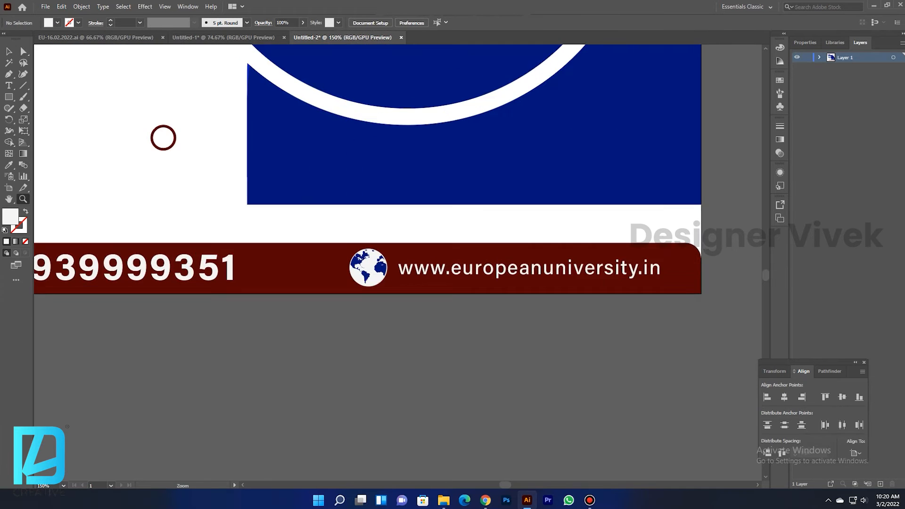
{"action": "left_click", "coordinate": [370, 264]}
{"action": "left_click", "coordinate": [370, 263]}
{"action": "left_click", "coordinate": [413, 283]}
{"action": "left_click", "coordinate": [413, 283]}
{"action": "key", "text": "a"}
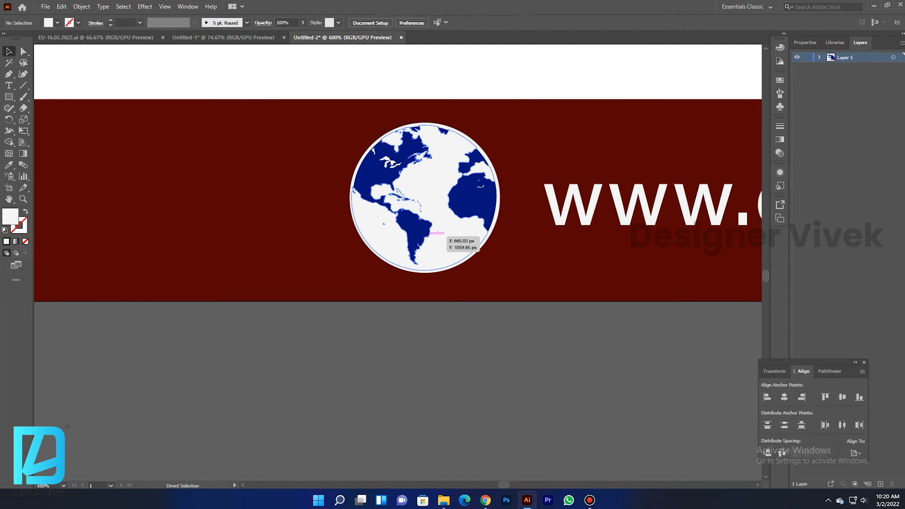
{"action": "left_click", "coordinate": [434, 229]}
{"action": "key", "text": "v"}
{"action": "key", "text": "i"}
{"action": "left_click", "coordinate": [345, 282]}
{"action": "key", "text": "v"}
{"action": "left_click", "coordinate": [348, 352]}
{"action": "key", "text": "ctrl+z"}
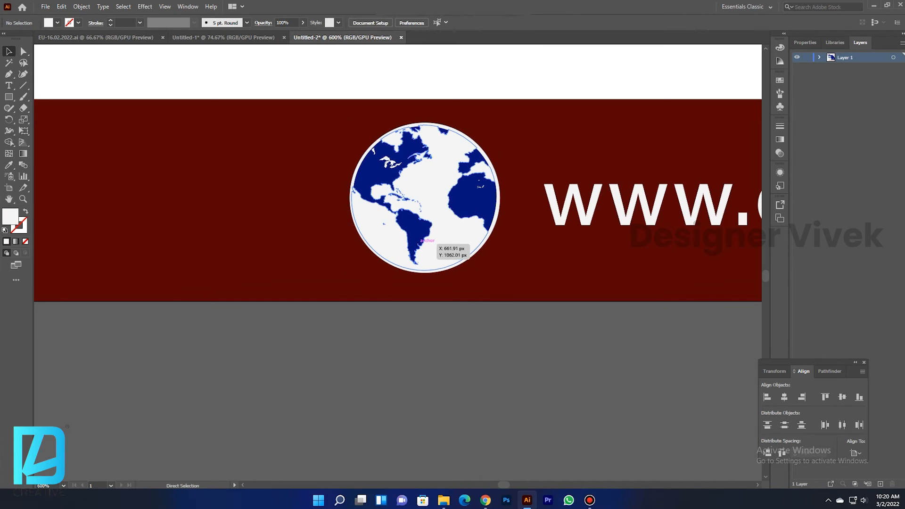
Step: Lock the globe icon's white shape and fill the blue circle behind it with the bar's dark red
{"action": "left_click", "coordinate": [418, 244]}
{"action": "key", "text": "ctrl+2"}
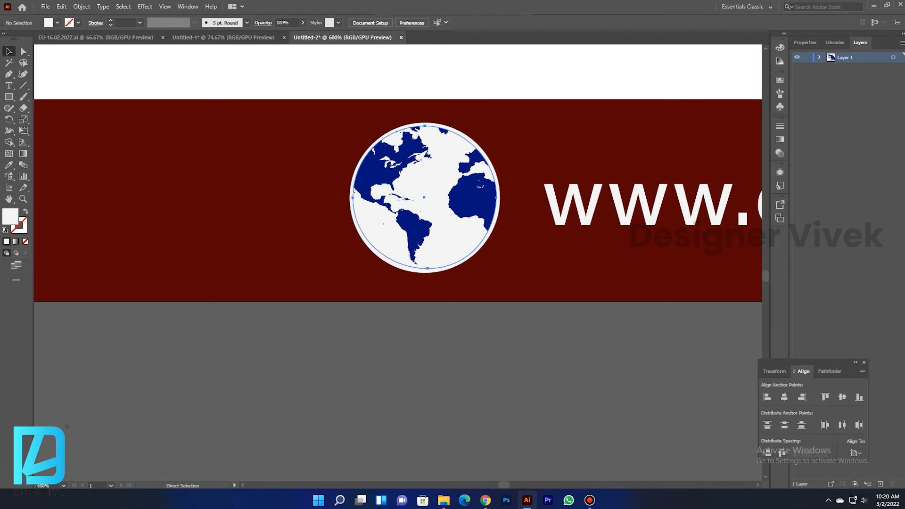
{"action": "left_click", "coordinate": [418, 243]}
{"action": "key", "text": "i"}
{"action": "left_click", "coordinate": [347, 283]}
{"action": "key", "text": "v"}
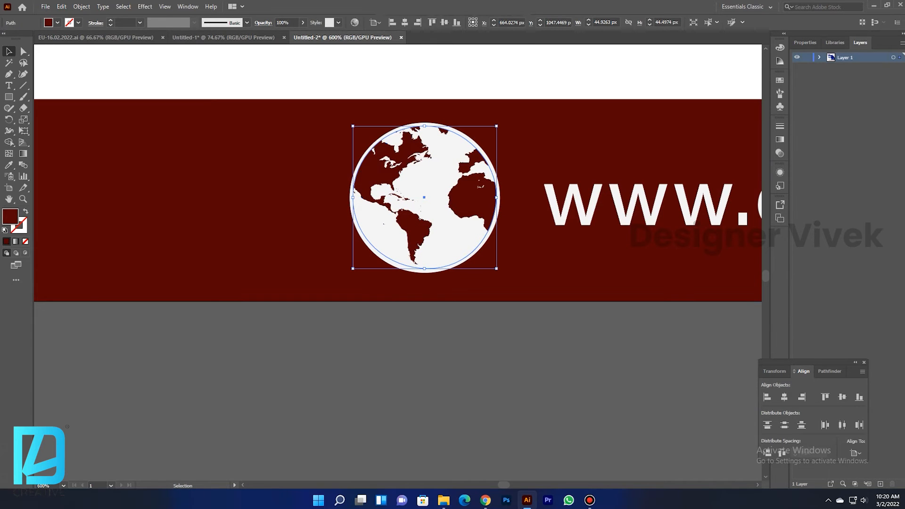
{"action": "key", "text": "ctrl+shift+a"}
{"action": "key", "text": "ctrl+0"}
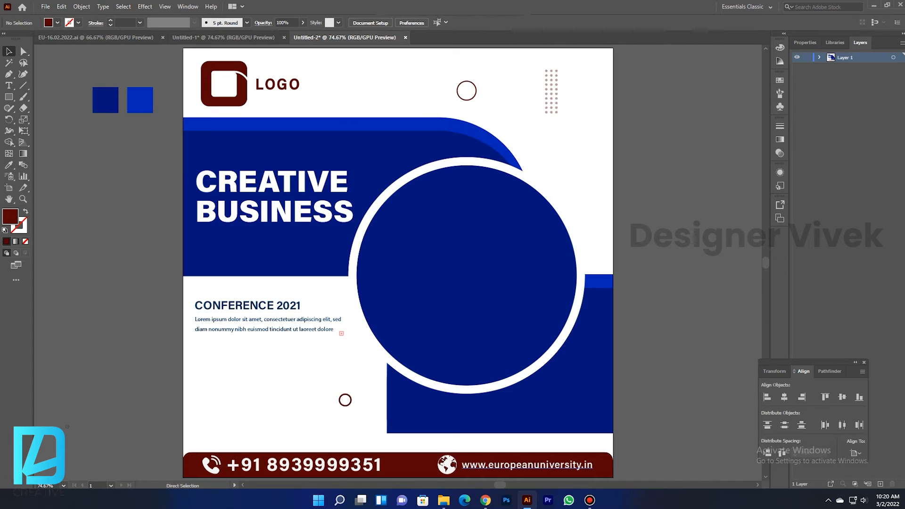
{"action": "key", "text": "t"}
{"action": "left_click", "coordinate": [530, 465]}
{"action": "key", "text": "ctrl+a"}
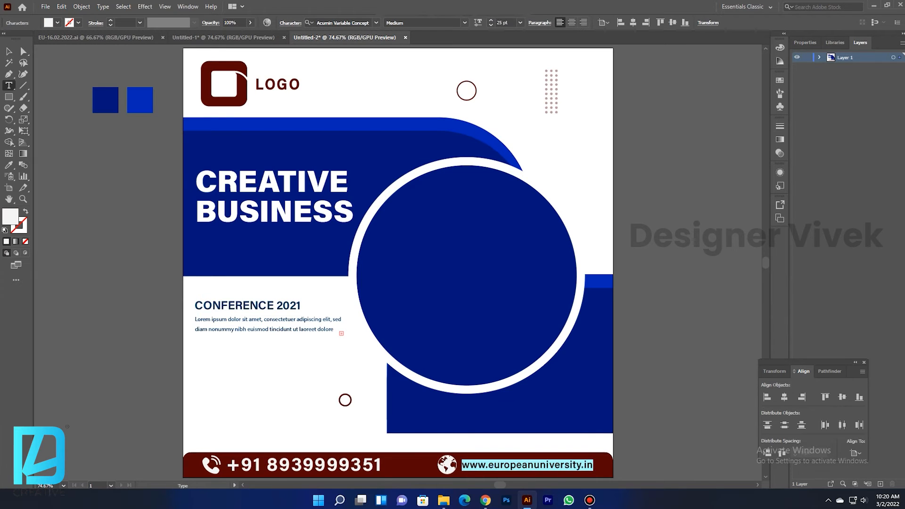
{"action": "type", "text": "www.posterdesi"}
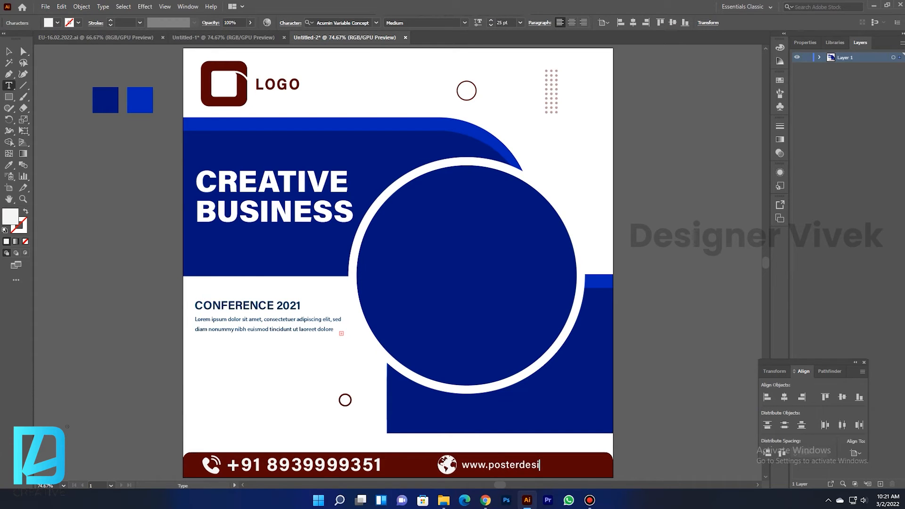
{"action": "type", "text": "gn.com"}
Step: Replace the digits after +91 on the footer bar with the new phone number
{"action": "left_click_drag", "start_coordinate": [267, 465], "coordinate": [383, 466]}
{"action": "type", "text": "996"}
{"action": "key", "text": "BackSpace"}
{"action": "type", "text": "88776655"}
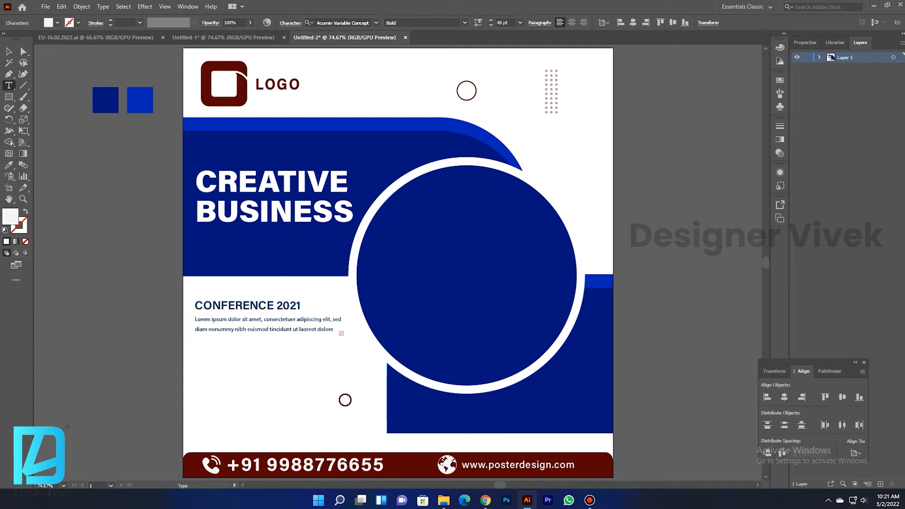
{"action": "key", "text": "ctrl+shift+a"}
{"action": "key", "text": "v"}
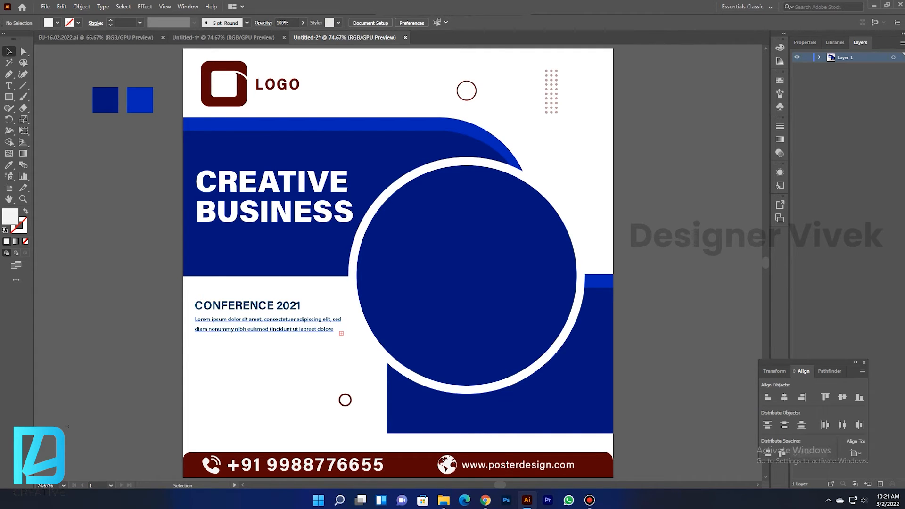
Step: Place the photo pexels-rfstudio-3811082 from the Pictures folder into the poster document and embed it
{"action": "left_click", "coordinate": [444, 501]}
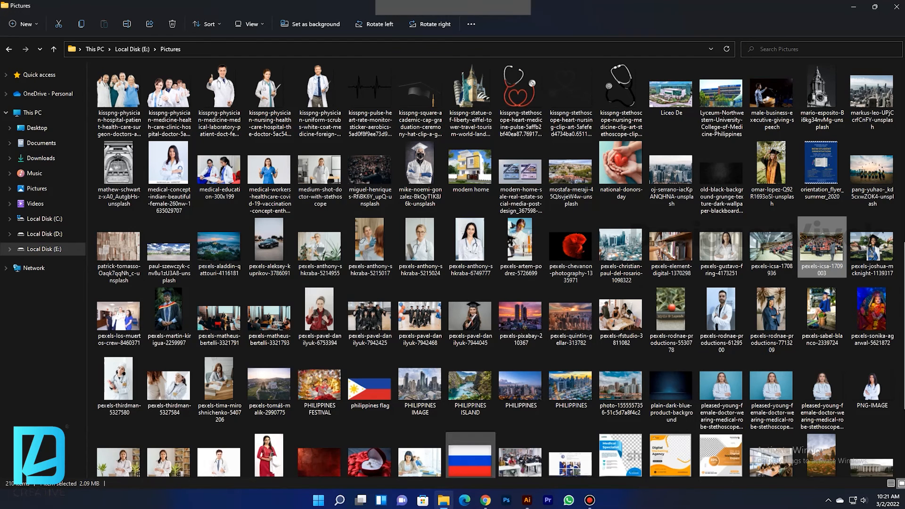
{"action": "left_click_drag", "start_coordinate": [620, 314], "coordinate": [462, 285]}
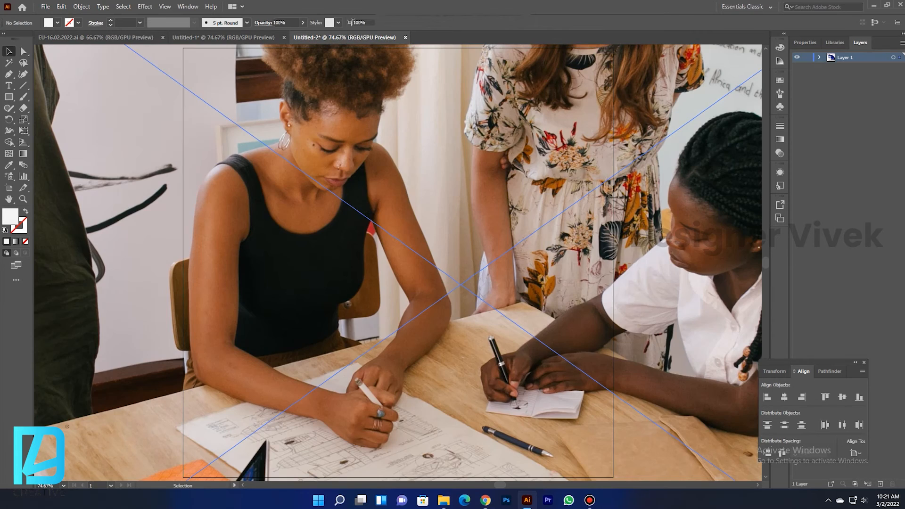
{"action": "scroll", "coordinate": [462, 278], "scroll_direction": "down", "scroll_amount": 6}
{"action": "scroll", "coordinate": [429, 240], "scroll_direction": "up", "scroll_amount": 2}
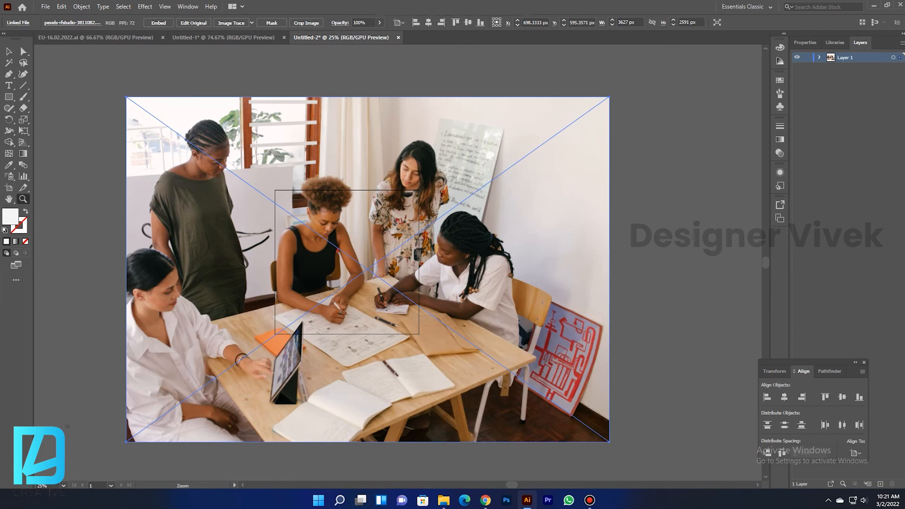
{"action": "left_click", "coordinate": [159, 22]}
Step: Send the photo, scaled to about 864 px wide, behind the blue circle and clip it to that circle
{"action": "right_click", "coordinate": [365, 219]}
{"action": "mouse_move", "coordinate": [415, 301]}
{"action": "left_click", "coordinate": [519, 332]}
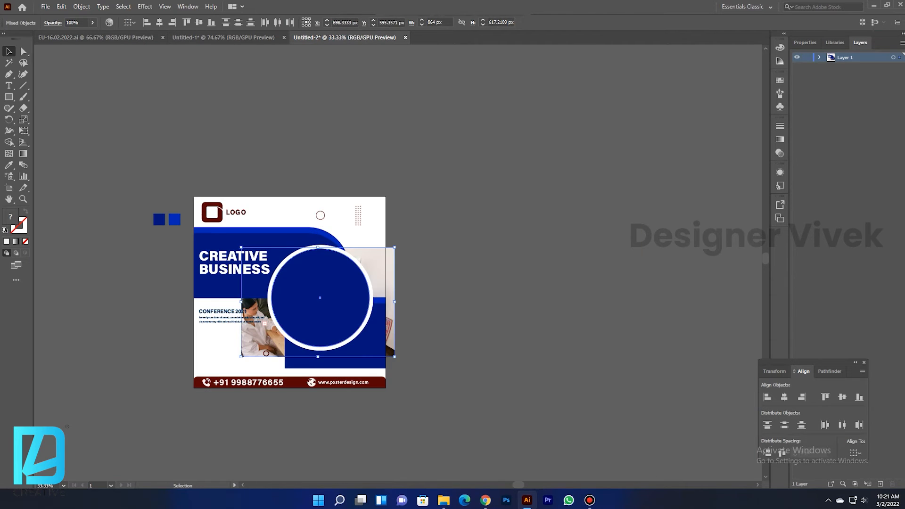
{"action": "right_click", "coordinate": [330, 299]}
{"action": "left_click", "coordinate": [379, 386]}
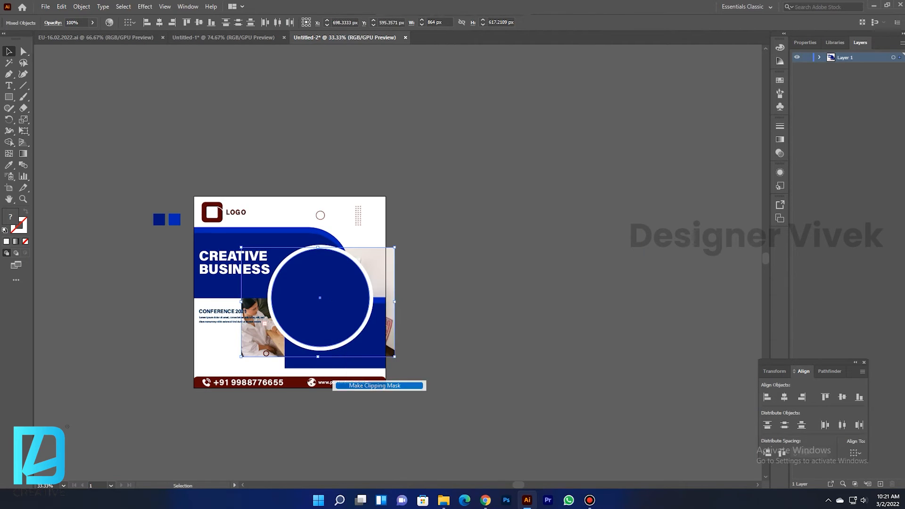
{"action": "left_click", "coordinate": [425, 372]}
Step: Enlarge and reposition the photo inside the circular mask so three women at the table fill the circle
{"action": "left_click", "coordinate": [339, 294], "text": "ctrl"}
{"action": "left_click", "coordinate": [369, 311], "text": "ctrl"}
{"action": "left_click_drag", "start_coordinate": [368, 312], "coordinate": [382, 351]}
{"action": "left_click", "coordinate": [487, 256], "text": "ctrl"}
{"action": "left_click_drag", "start_coordinate": [487, 256], "coordinate": [488, 248]}
{"action": "left_click_drag", "start_coordinate": [575, 248], "coordinate": [615, 250]}
{"action": "left_click_drag", "start_coordinate": [482, 246], "coordinate": [470, 259]}
{"action": "mouse_move", "coordinate": [591, 263]}
{"action": "left_mouse_down"}
{"action": "mouse_move", "coordinate": [599, 263]}
{"action": "mouse_move", "coordinate": [577, 272]}
{"action": "left_mouse_up"}
{"action": "left_click", "coordinate": [622, 277]}
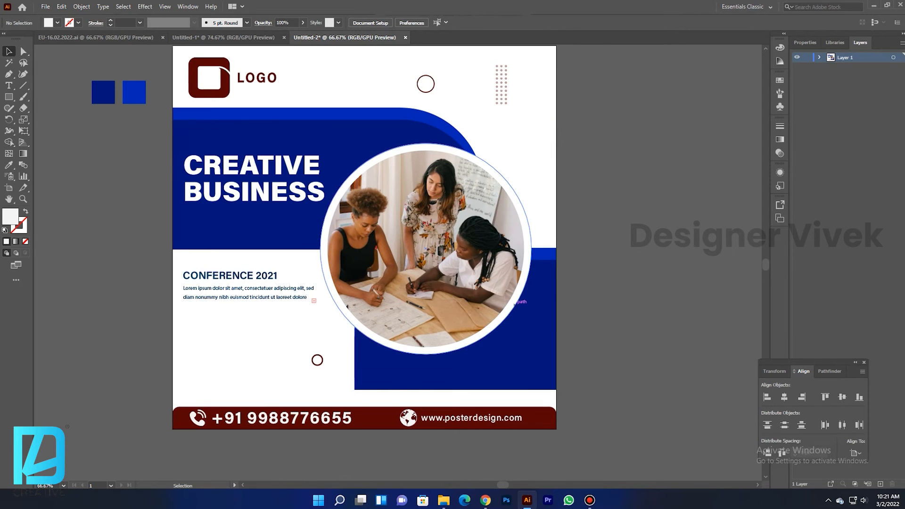
Step: Add a Multiply Drop Shadow to the white circle behind the photo with 10 px blur and 0 px X and Y offsets
{"action": "left_click", "coordinate": [325, 245]}
{"action": "left_click", "coordinate": [145, 6]}
{"action": "mouse_move", "coordinate": [157, 113]}
{"action": "left_click", "coordinate": [278, 114]}
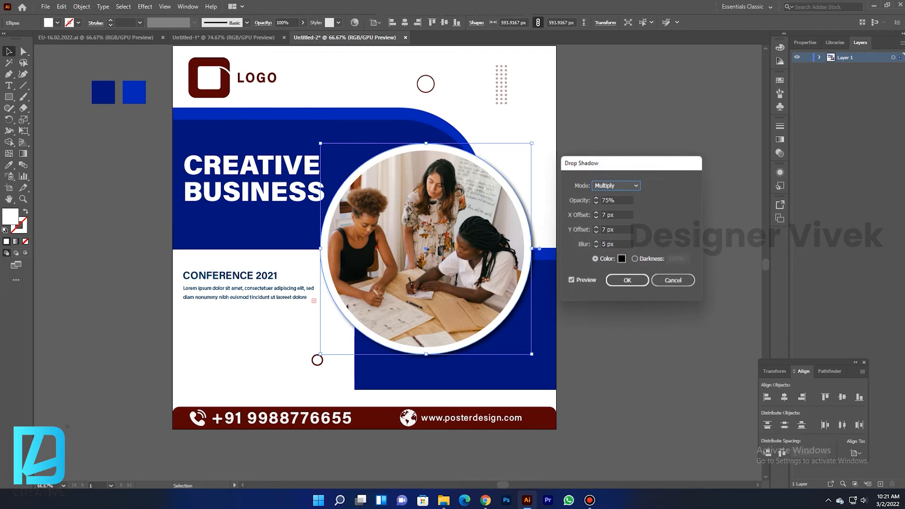
{"action": "left_click", "coordinate": [607, 244]}
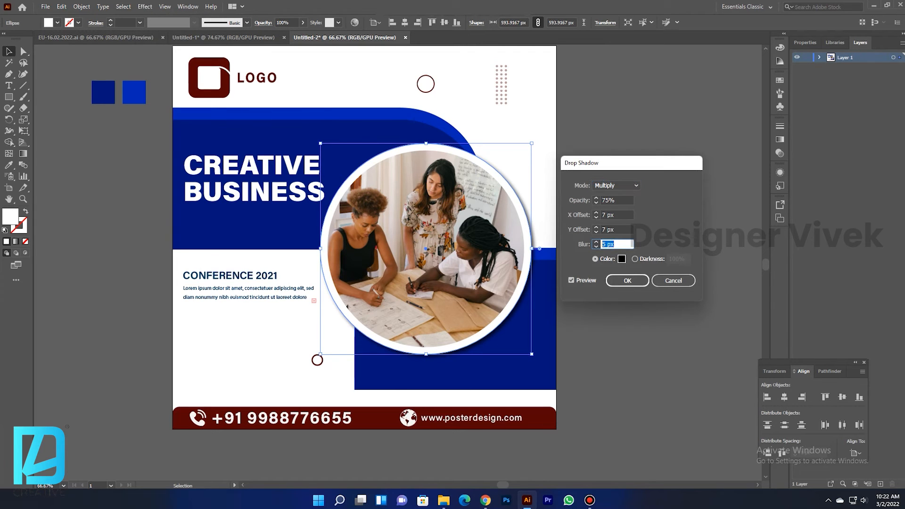
{"action": "left_click", "coordinate": [610, 215]}
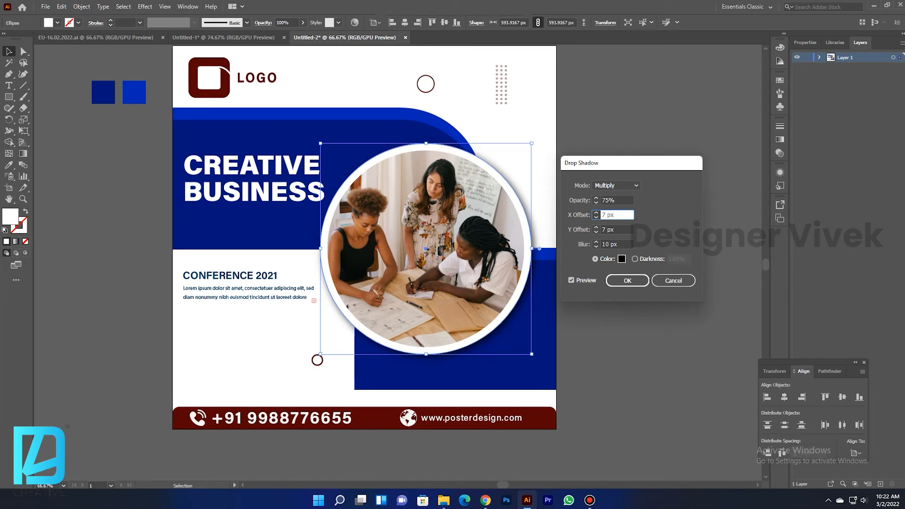
{"action": "double_click", "coordinate": [608, 215]}
{"action": "type", "text": "0"}
{"action": "key", "text": "Tab"}
{"action": "type", "text": "0"}
{"action": "key", "text": "ctrl+a"}
{"action": "type", "text": "0"}
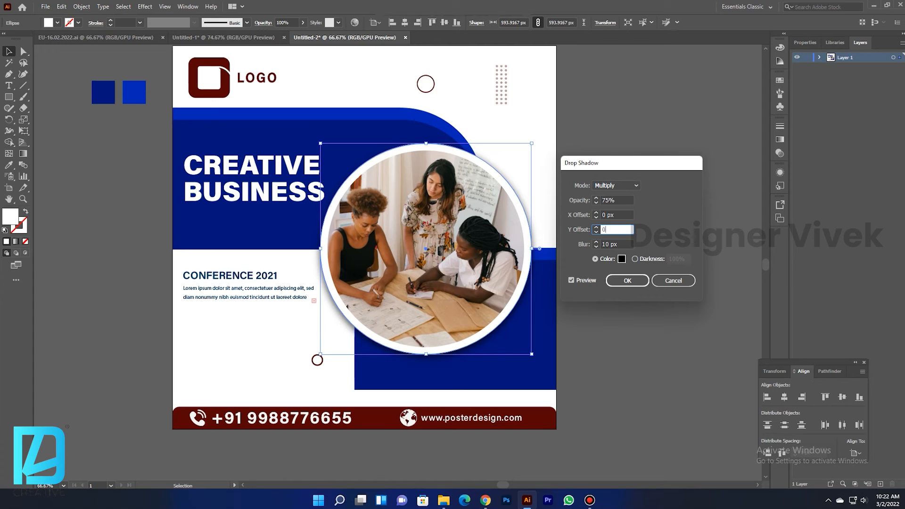
Step: Set the shadow's blur to 15 px and its opacity to slightly above 50%, and apply the effect
{"action": "left_click", "coordinate": [616, 200]}
{"action": "left_click", "coordinate": [597, 241]}
{"action": "left_click", "coordinate": [596, 242]}
{"action": "left_click", "coordinate": [596, 242]}
{"action": "left_click", "coordinate": [597, 242]}
{"action": "left_click", "coordinate": [596, 242]}
{"action": "left_click", "coordinate": [617, 201]}
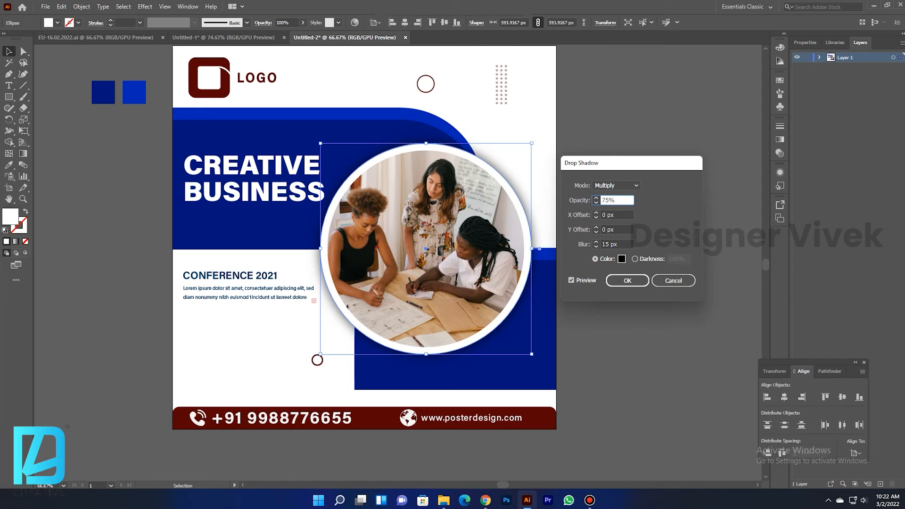
{"action": "type", "text": "50"}
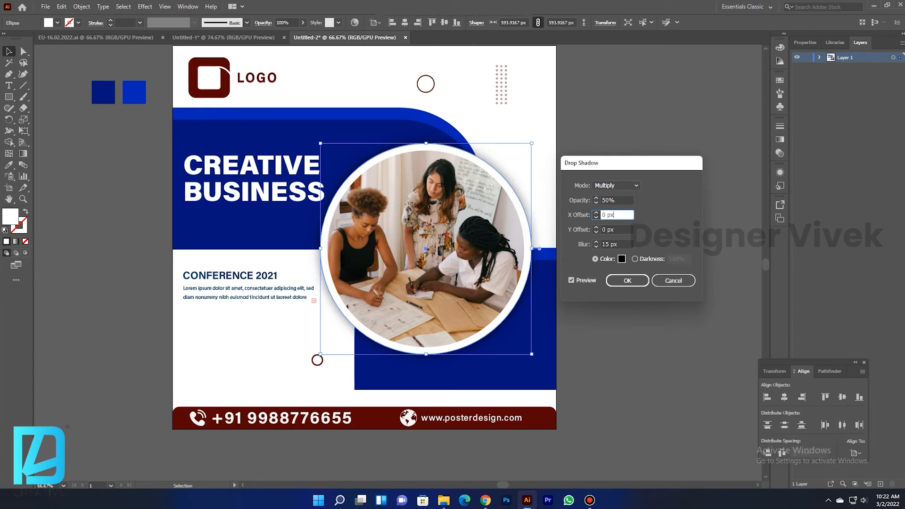
{"action": "key", "text": "Up"}
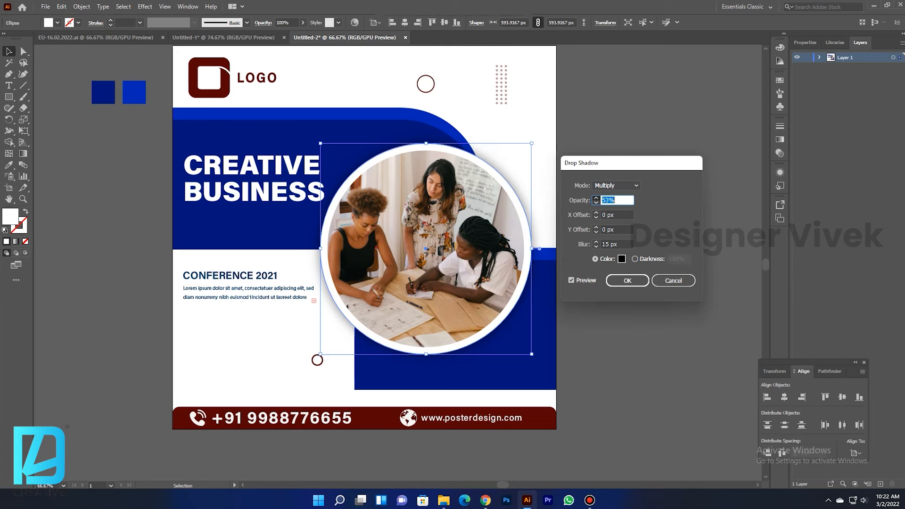
{"action": "key", "text": "Up"}
{"action": "key", "text": "Up"}
{"action": "key", "text": "Up"}
{"action": "left_click", "coordinate": [628, 281]}
{"action": "key", "text": "ctrl+shift+a"}
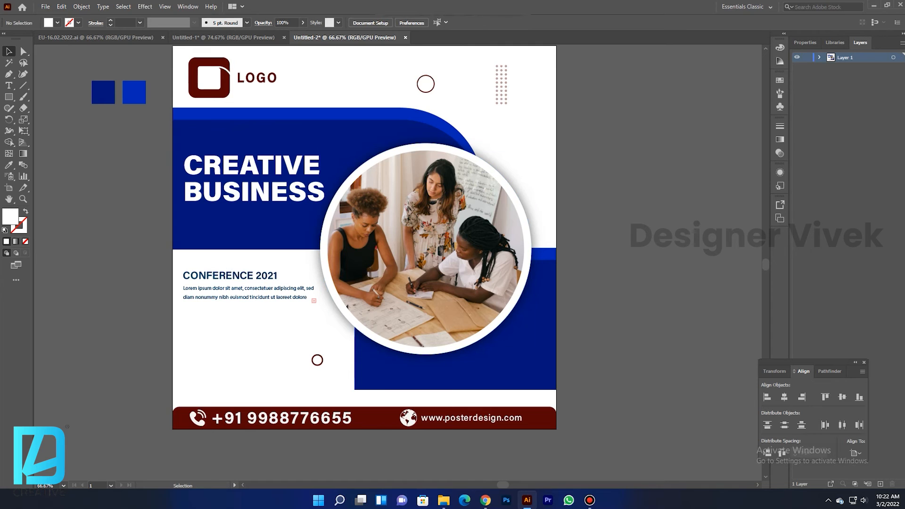
Step: Align the dark red footer bar to the artboard's bottom edge
{"action": "key", "text": "ctrl+0"}
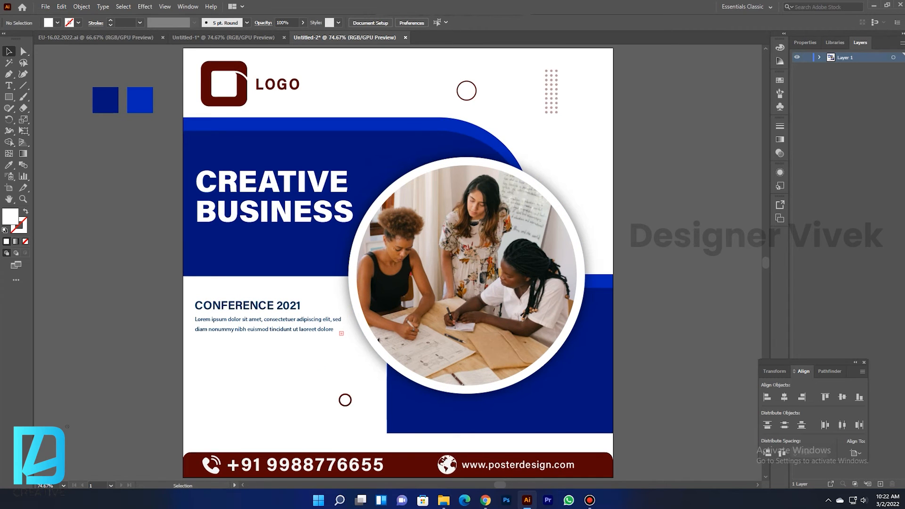
{"action": "left_click", "coordinate": [409, 465]}
{"action": "left_click", "coordinate": [859, 397]}
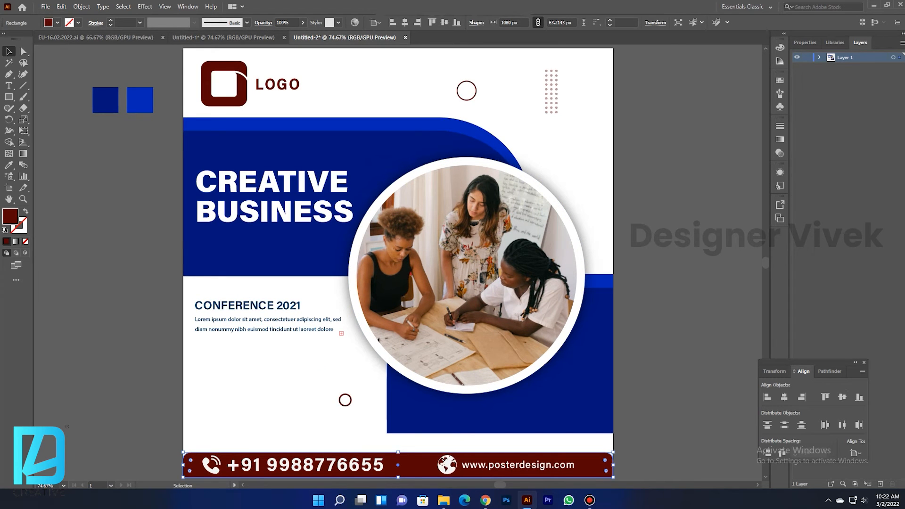
{"action": "key", "text": "ctrl+shift+a"}
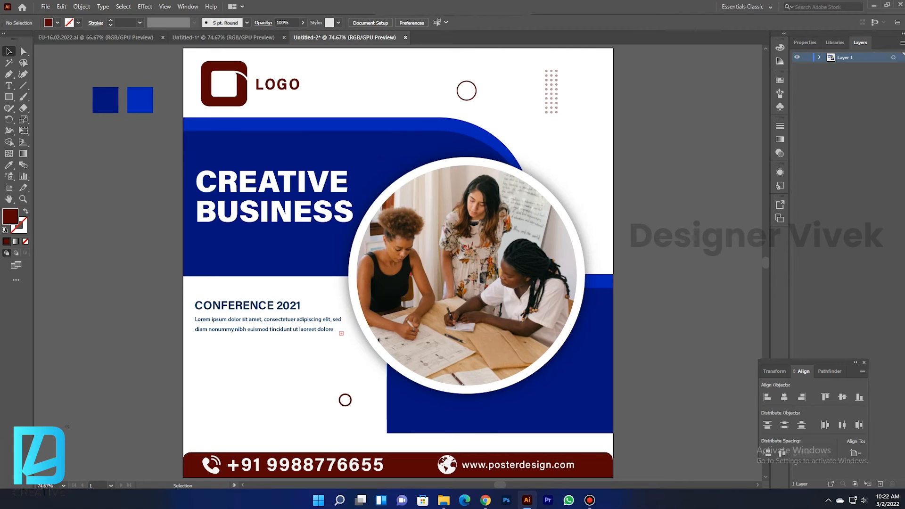
Step: Set the opacity of the dark red dot grid near the artboard's upper edge to 70%
{"action": "left_click", "coordinate": [552, 98]}
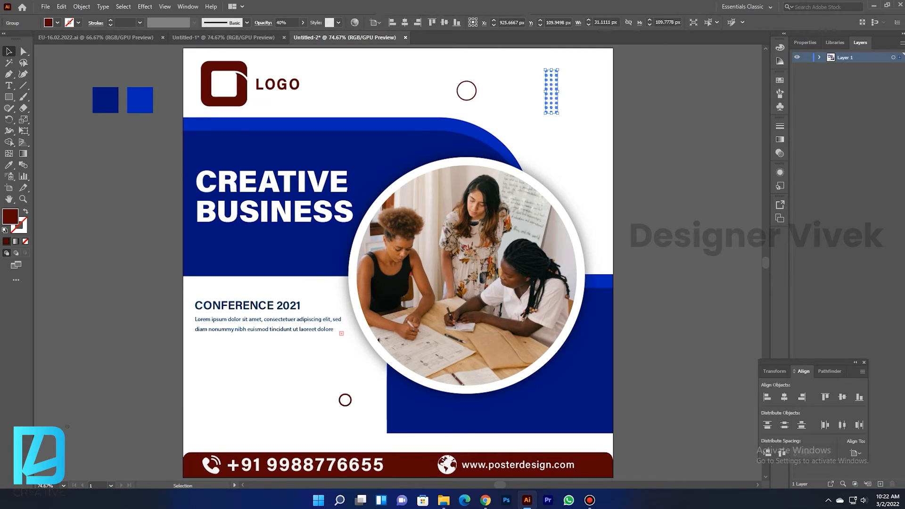
{"action": "double_click", "coordinate": [283, 23]}
{"action": "key", "text": "Return"}
{"action": "key", "text": "ctrl+shift+a"}
{"action": "left_click_drag", "start_coordinate": [534, 73], "coordinate": [572, 103]}
{"action": "left_click", "coordinate": [284, 22]}
{"action": "type", "text": "70"}
{"action": "key", "text": "Return"}
{"action": "key", "text": "ctrl+shift+a"}
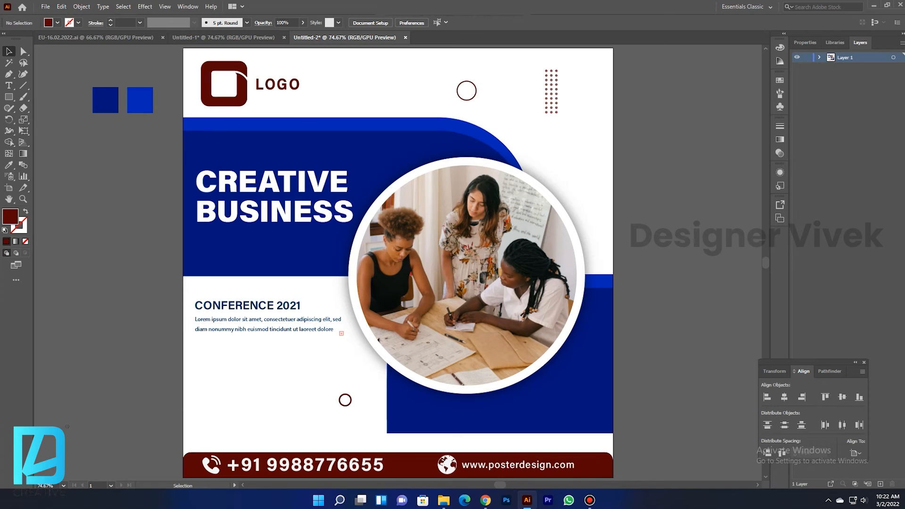
{"action": "left_click", "coordinate": [476, 90]}
{"action": "key", "text": "ctrl+shift+a"}
{"action": "left_click", "coordinate": [225, 101]}
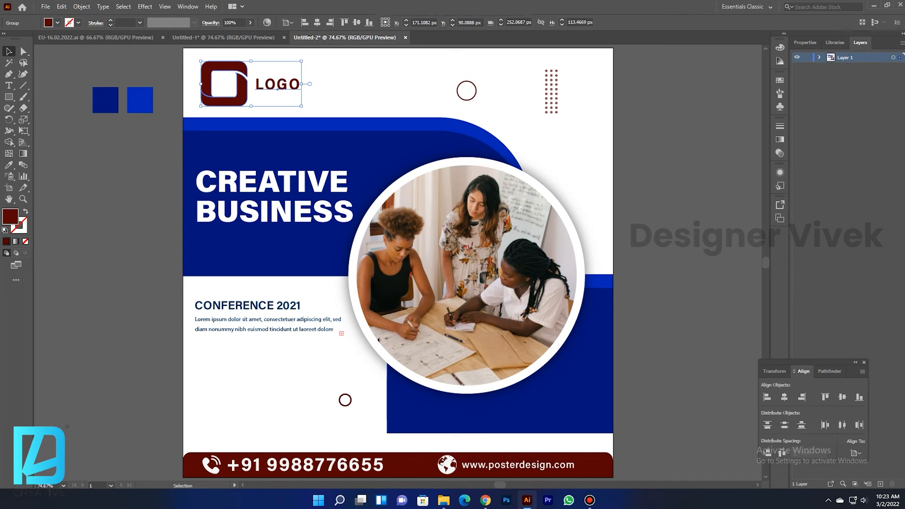
{"action": "key", "text": "ctrl+shift+a"}
Step: Extend the lorem ipsum text frame downward and justify its text with the last line aligned left and hyphenation off
{"action": "left_click", "coordinate": [269, 330]}
{"action": "left_click_drag", "start_coordinate": [269, 340], "coordinate": [277, 374]}
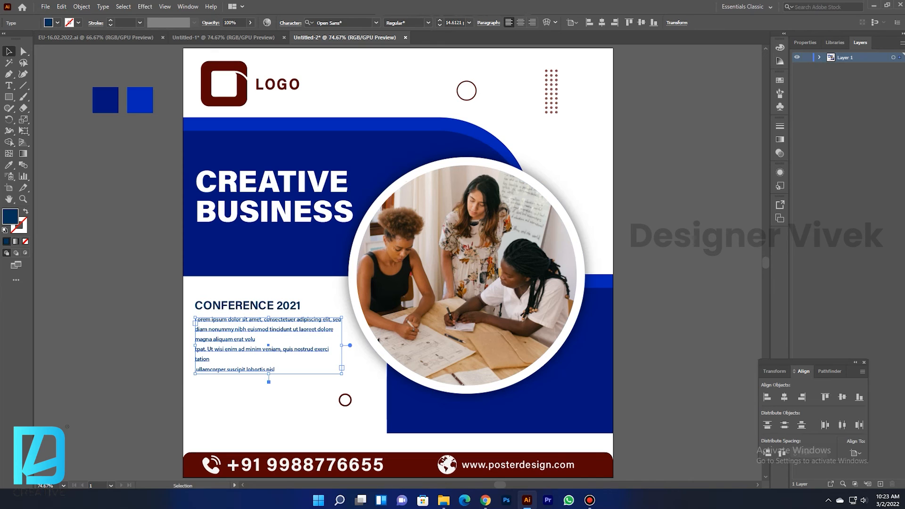
{"action": "left_click", "coordinate": [488, 23]}
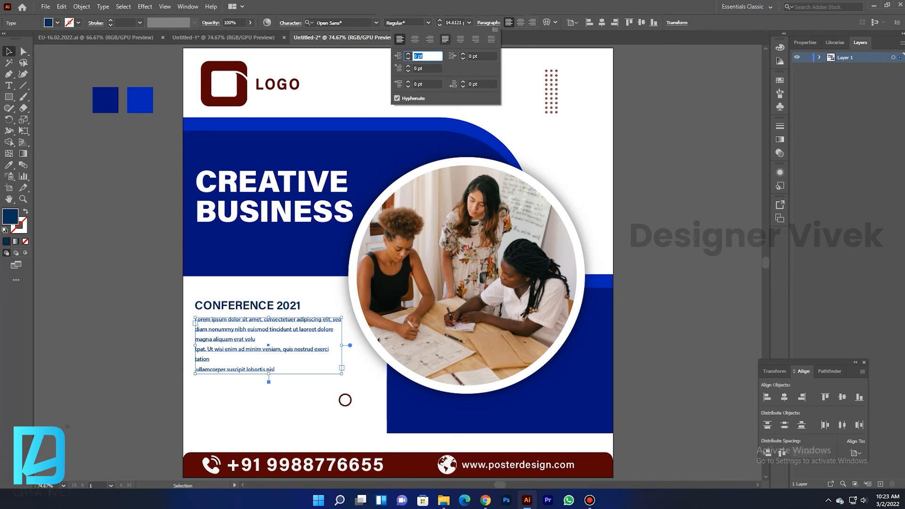
{"action": "left_click", "coordinate": [445, 39]}
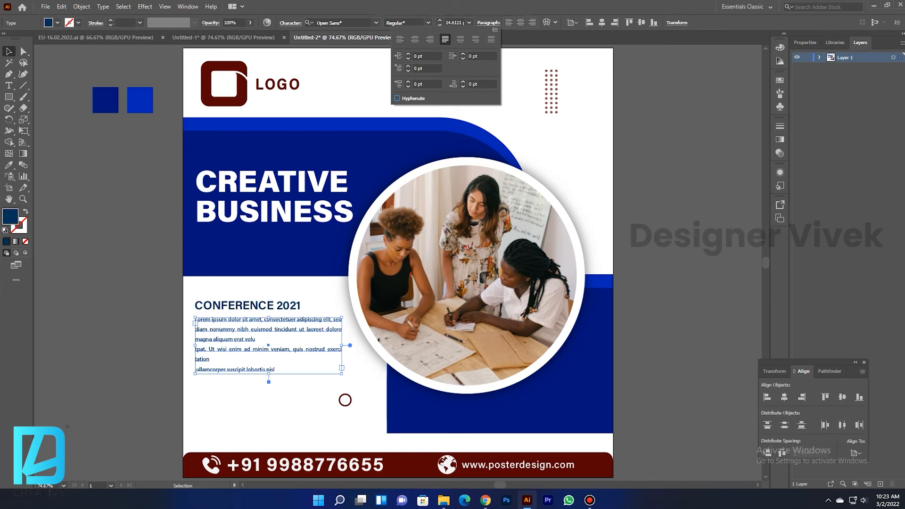
{"action": "left_click", "coordinate": [489, 23]}
Step: Set the lorem ipsum paragraph's font size to 13 pt
{"action": "left_click", "coordinate": [440, 25]}
{"action": "left_click", "coordinate": [440, 25]}
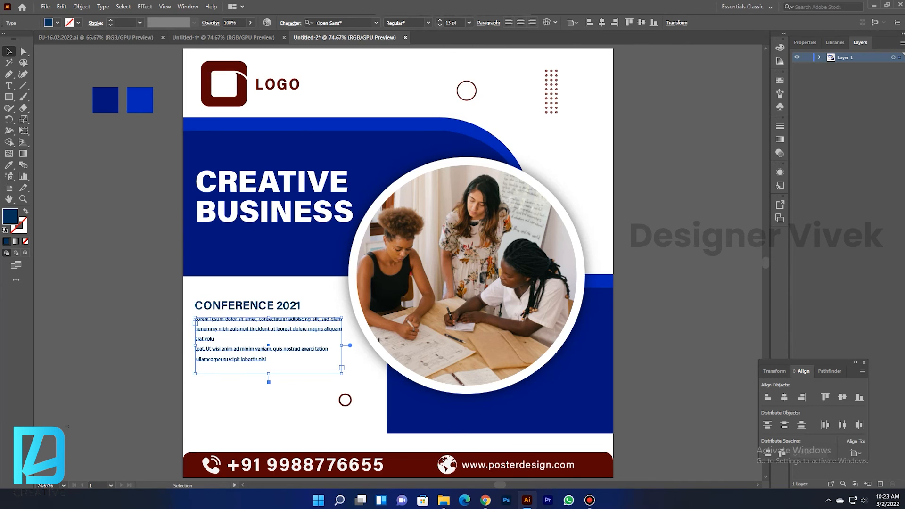
Step: Delete the old lorem ipsum paragraph and draw a new text frame with placeholder text in its place below CONFERENCE 2021
{"action": "key", "text": "Delete"}
{"action": "key", "text": "t"}
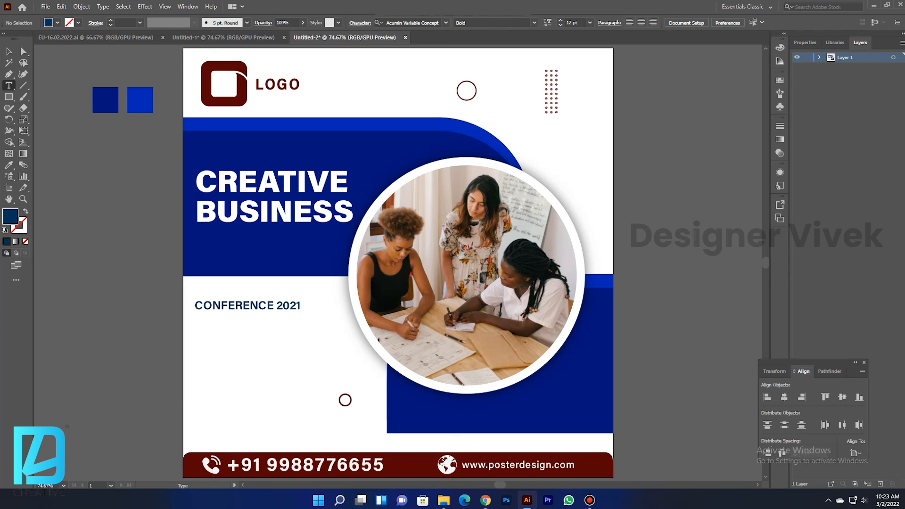
{"action": "left_click_drag", "start_coordinate": [197, 315], "coordinate": [349, 384]}
{"action": "key", "text": "BackSpace"}
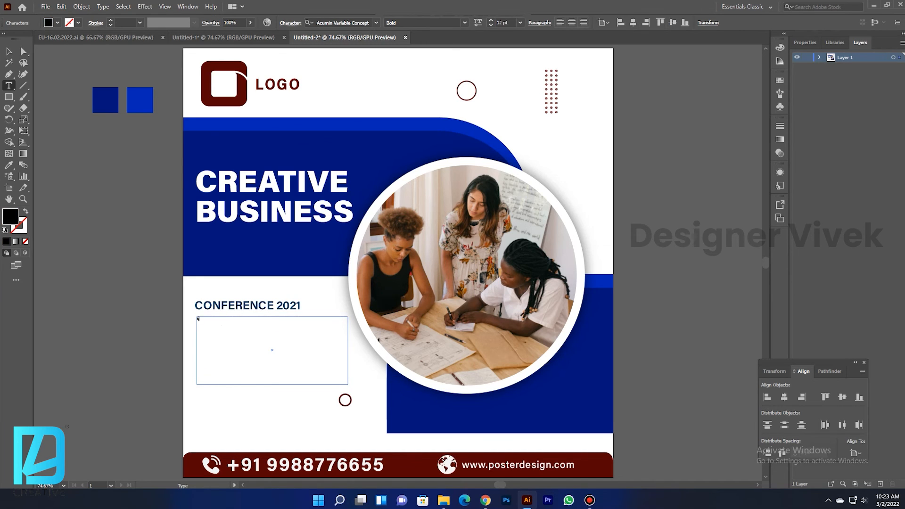
{"action": "key", "text": "ctrl+z"}
{"action": "key", "text": "Escape"}
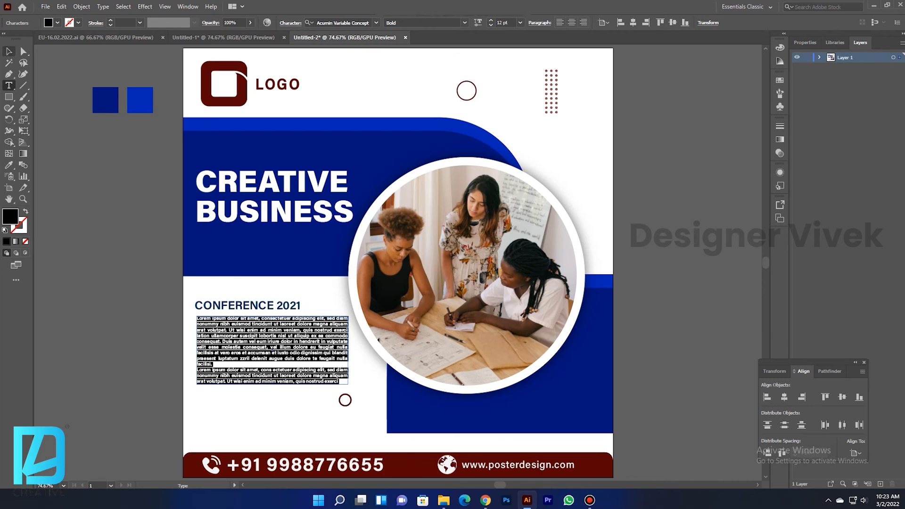
{"action": "left_click", "coordinate": [540, 23]}
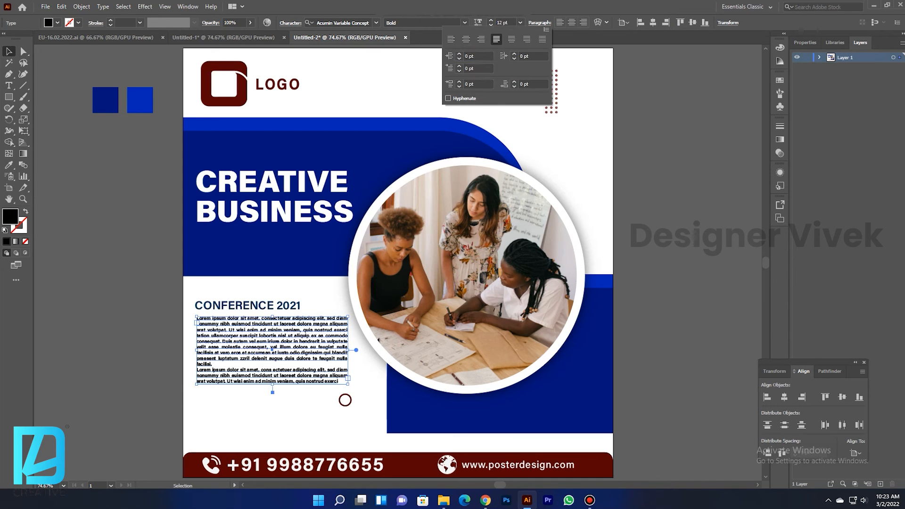
{"action": "key", "text": "Escape"}
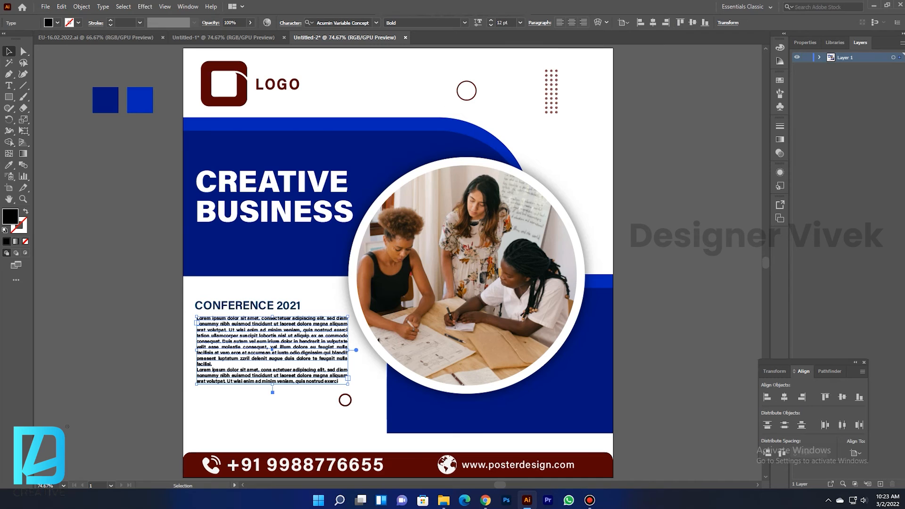
Step: Extend the lorem ipsum text frame downward to just above the dark red footer and set its font size to 18 pt
{"action": "left_click_drag", "start_coordinate": [273, 384], "coordinate": [272, 428]}
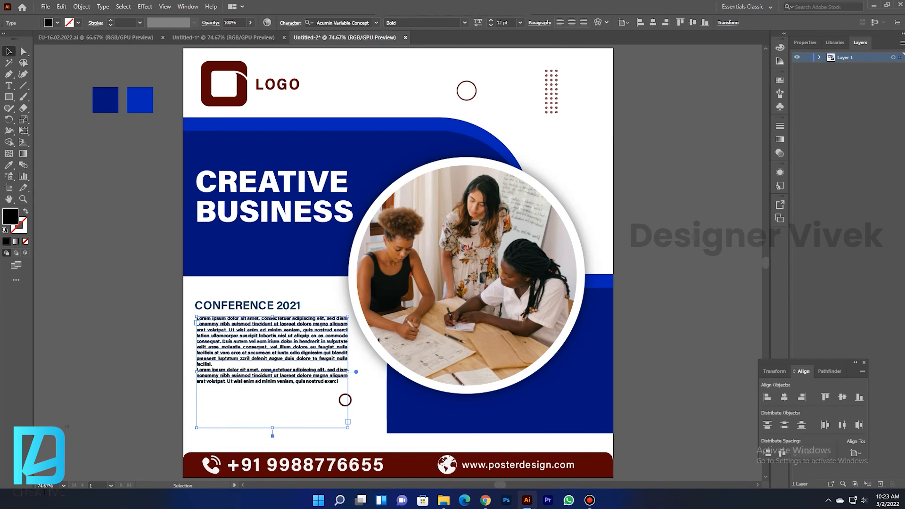
{"action": "left_click", "coordinate": [520, 22]}
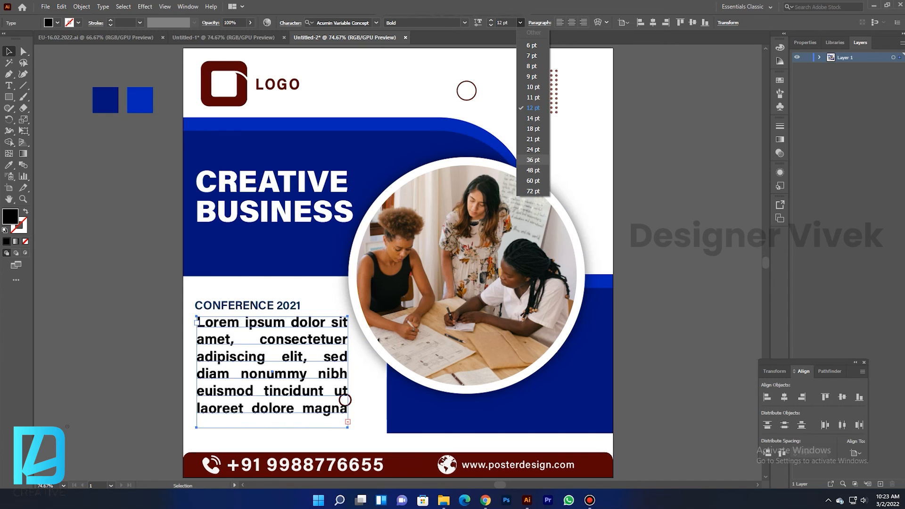
{"action": "key", "text": "Up"}
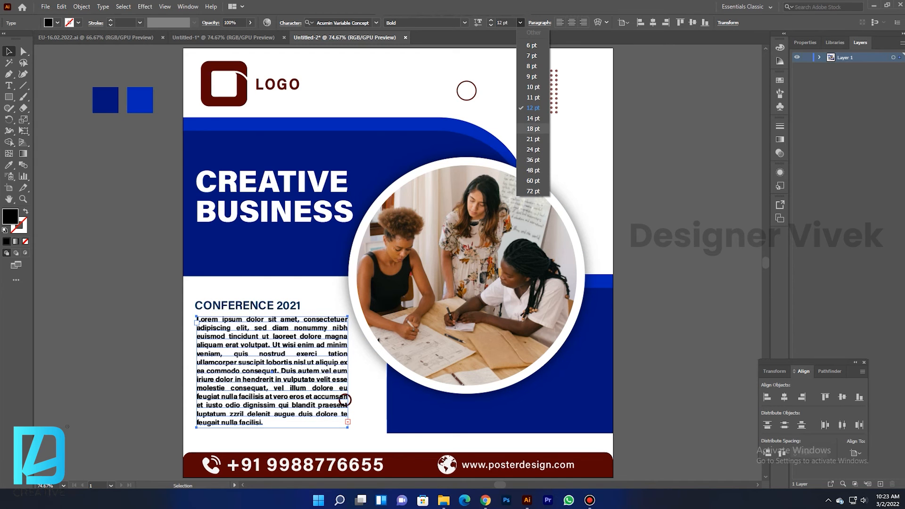
{"action": "key", "text": "Return"}
Step: Delete the placeholder text that follows "molestie consequat" and end the paragraph there with a period
{"action": "key", "text": "t"}
{"action": "left_click_drag", "start_coordinate": [261, 422], "coordinate": [274, 389]}
{"action": "key", "text": "BackSpace"}
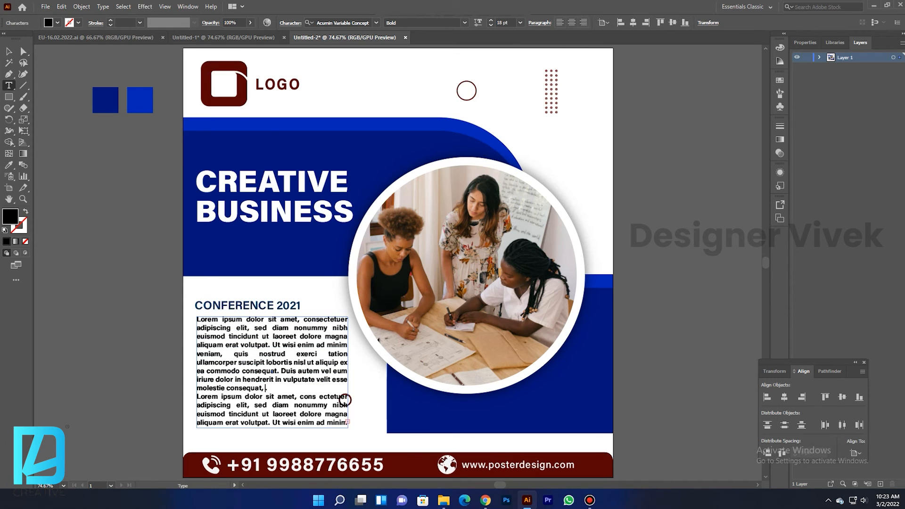
{"action": "key", "text": "shift+Down"}
{"action": "key", "text": "shift+Down"}
{"action": "key", "text": "shift+Down"}
{"action": "key", "text": "shift+Down"}
{"action": "key", "text": "shift+End"}
{"action": "key", "text": "BackSpace"}
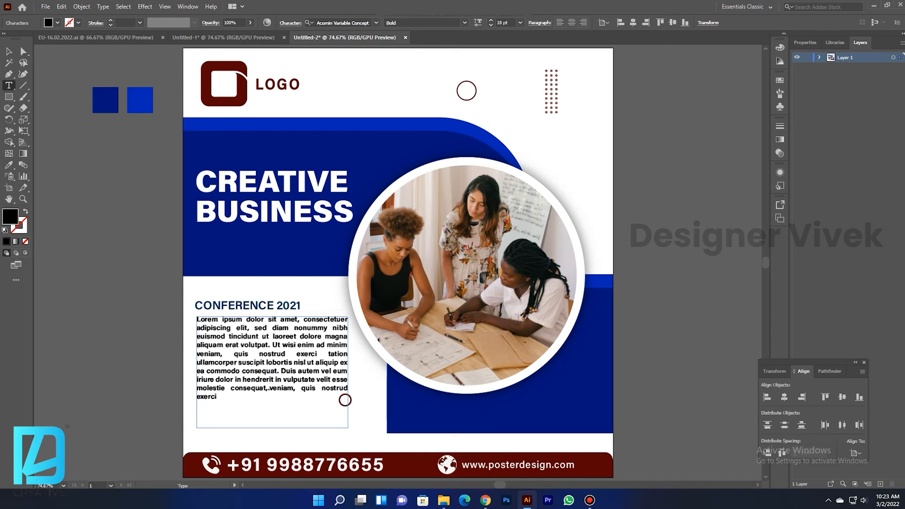
{"action": "key", "text": "shift+Down"}
{"action": "key", "text": "BackSpace"}
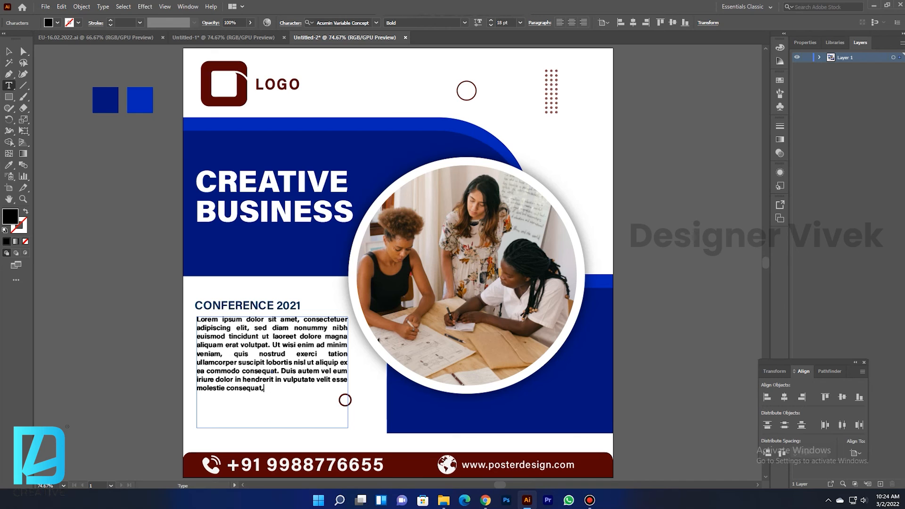
{"action": "key", "text": "Escape"}
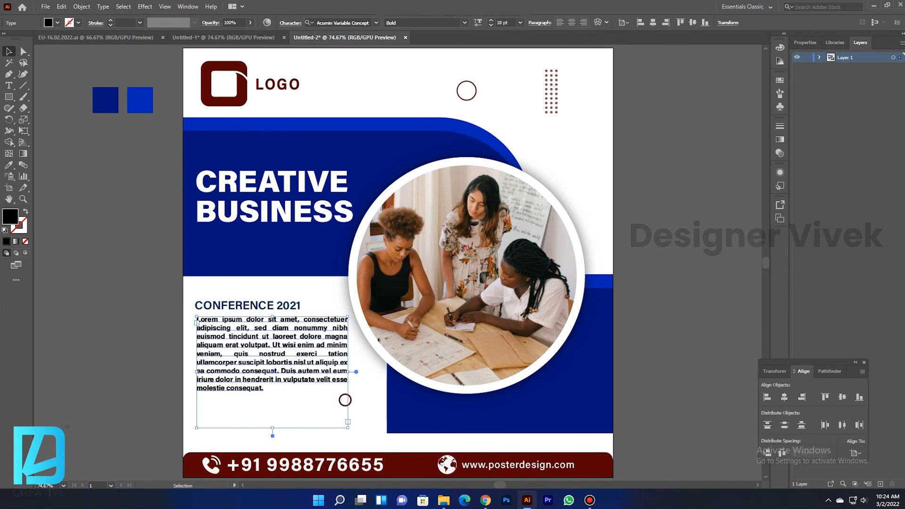
Step: Set the lorem ipsum paragraph's font weight to Medium and widen its line spacing to slightly under 36 pt
{"action": "left_click", "coordinate": [464, 22]}
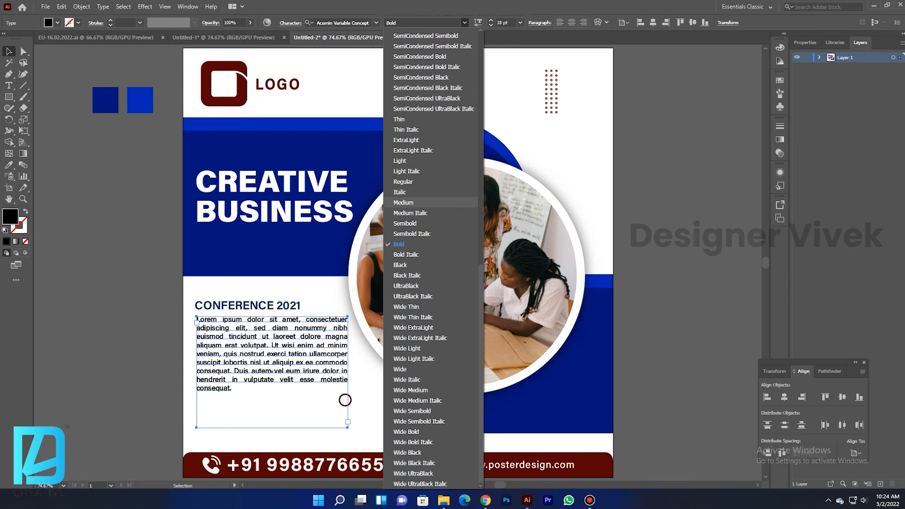
{"action": "left_click", "coordinate": [410, 203]}
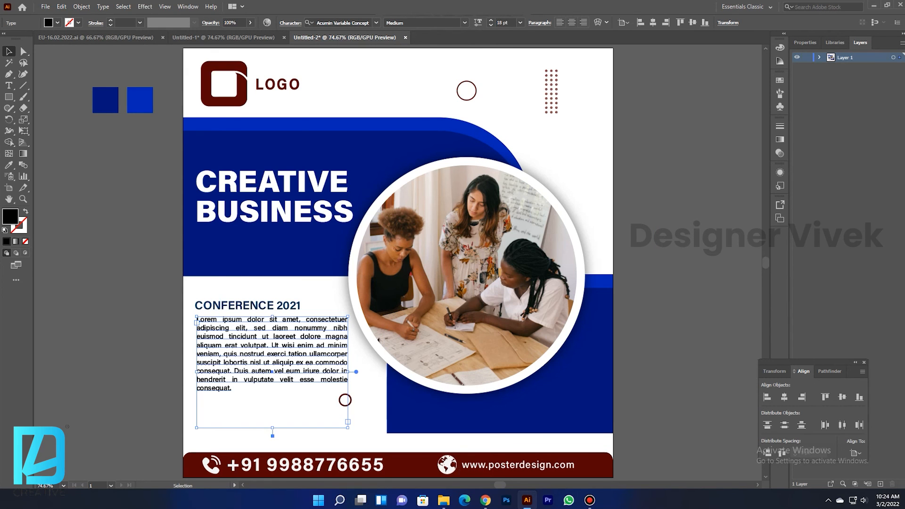
{"action": "left_click", "coordinate": [291, 22]}
{"action": "left_click", "coordinate": [295, 68]}
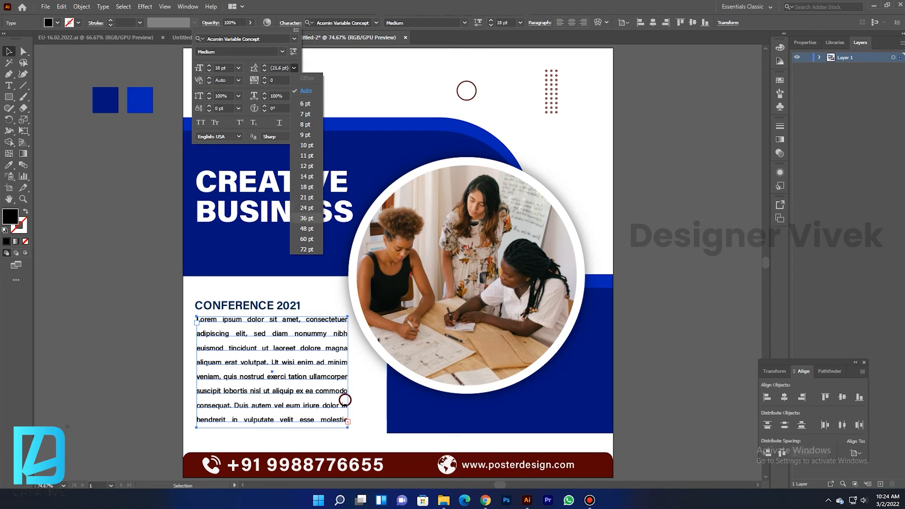
{"action": "left_click", "coordinate": [307, 219]}
{"action": "key", "text": "Down"}
{"action": "key", "text": "Down"}
{"action": "key", "text": "Down"}
{"action": "key", "text": "Down"}
{"action": "key", "text": "Down"}
{"action": "left_click", "coordinate": [265, 66]}
Step: Recolor the CONFERENCE 2021 heading with the logo's dark red and set its font weight to Black
{"action": "left_click", "coordinate": [249, 306]}
{"action": "left_click", "coordinate": [248, 306]}
{"action": "key", "text": "i"}
{"action": "left_click", "coordinate": [242, 95]}
{"action": "key", "text": "v"}
{"action": "left_click", "coordinate": [465, 23]}
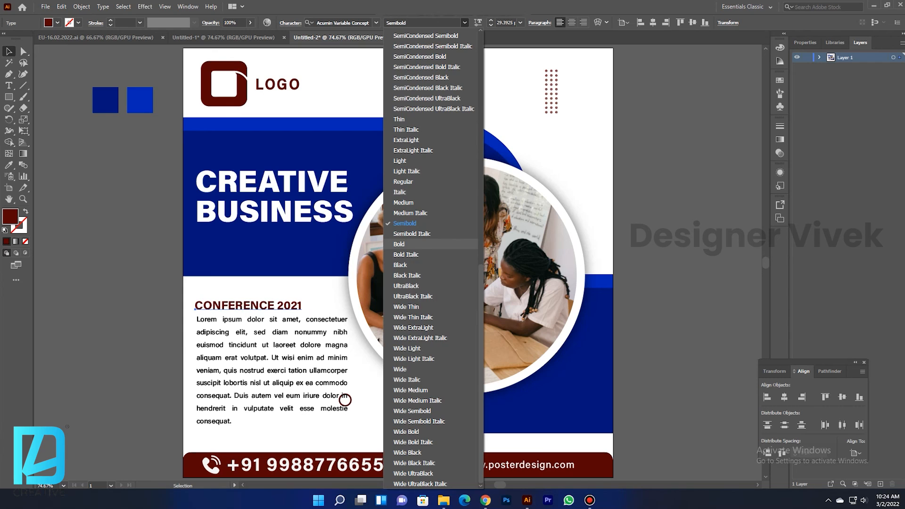
{"action": "left_click", "coordinate": [400, 265]}
Step: Nudge the CONFERENCE 2021 heading upward to widen the gap above the lorem ipsum paragraph
{"action": "key", "text": "Up"}
{"action": "key", "text": "Up"}
{"action": "key", "text": "Up"}
{"action": "key", "text": "Up"}
{"action": "key", "text": "Up"}
{"action": "key", "text": "Up"}
{"action": "key", "text": "Up"}
{"action": "key", "text": "Up"}
{"action": "key", "text": "Up"}
{"action": "key", "text": "Up"}
{"action": "key", "text": "Up"}
{"action": "key", "text": "Up"}
{"action": "key", "text": "Up"}
{"action": "key", "text": "Up"}
{"action": "key", "text": "Up"}
{"action": "key", "text": "Up"}
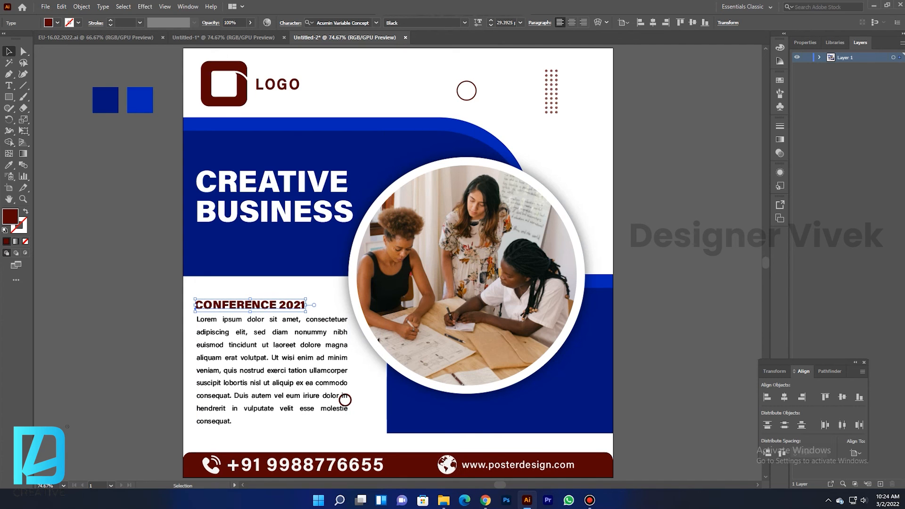
Step: Left-align the CONFERENCE 2021 heading with the paragraph and shift both slightly upward below the blue banner
{"action": "left_click", "coordinate": [345, 400], "text": "shift"}
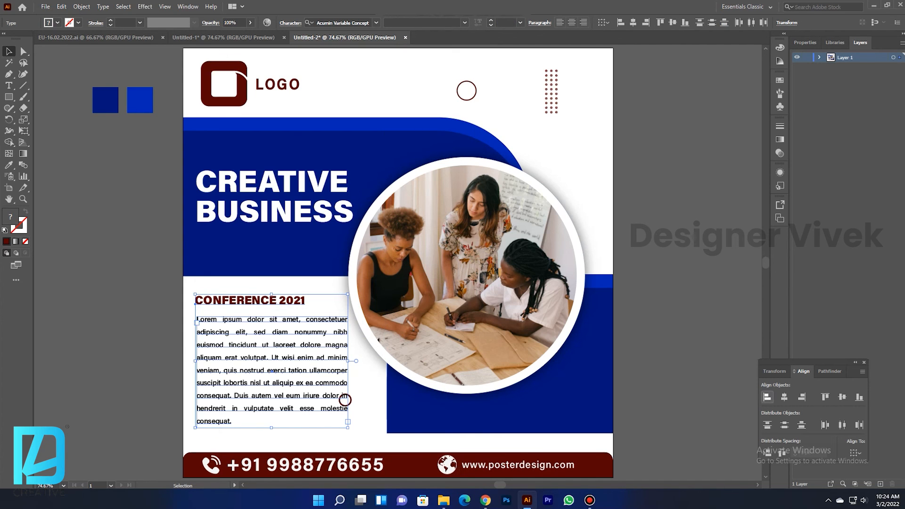
{"action": "key", "text": "Up"}
{"action": "key", "text": "Up"}
{"action": "key", "text": "Up"}
{"action": "key", "text": "Up"}
{"action": "key", "text": "Up"}
{"action": "key", "text": "Up"}
{"action": "key", "text": "Up"}
{"action": "key", "text": "Up"}
{"action": "key", "text": "Up"}
{"action": "key", "text": "Up"}
{"action": "key", "text": "Up"}
{"action": "key", "text": "Up"}
{"action": "key", "text": "Up"}
{"action": "key", "text": "Up"}
{"action": "key", "text": "Up"}
{"action": "key", "text": "Up"}
{"action": "key", "text": "Up"}
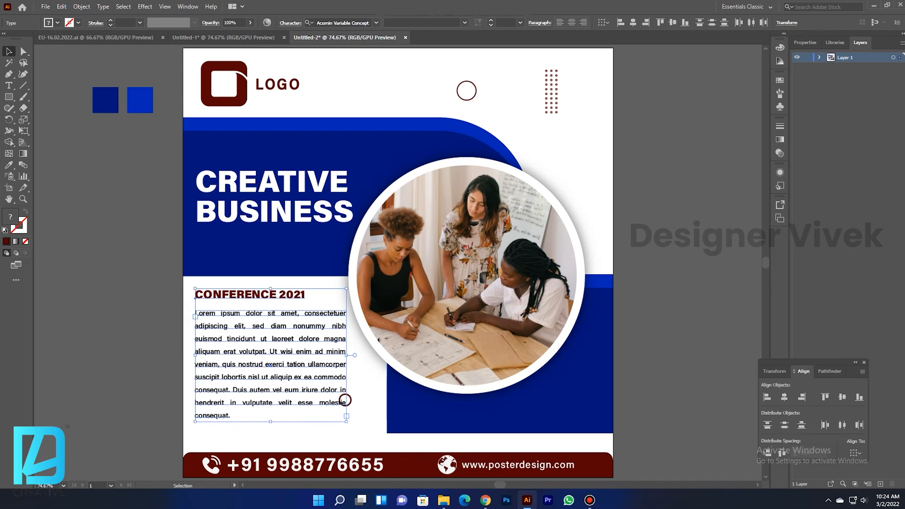
{"action": "key", "text": "Down"}
{"action": "key", "text": "Down"}
{"action": "key", "text": "Down"}
{"action": "key", "text": "Down"}
{"action": "key", "text": "Down"}
{"action": "key", "text": "Down"}
{"action": "key", "text": "Down"}
{"action": "key", "text": "Down"}
{"action": "key", "text": "Down"}
{"action": "key", "text": "Down"}
{"action": "key", "text": "Down"}
{"action": "key", "text": "Down"}
Step: Move the small dark red circle outline off the paragraph to the white area beyond its lower-right corner
{"action": "left_click", "coordinate": [350, 398]}
{"action": "key", "text": "ctrl+shift+a"}
{"action": "left_click_drag", "start_coordinate": [345, 400], "coordinate": [363, 423]}
{"action": "key", "text": "ctrl+shift+a"}
Step: Nudge the paragraph slightly down from its heading, and shift the heading and paragraph together slightly downward
{"action": "left_click", "coordinate": [307, 381]}
{"action": "key", "text": "Down"}
{"action": "key", "text": "Down"}
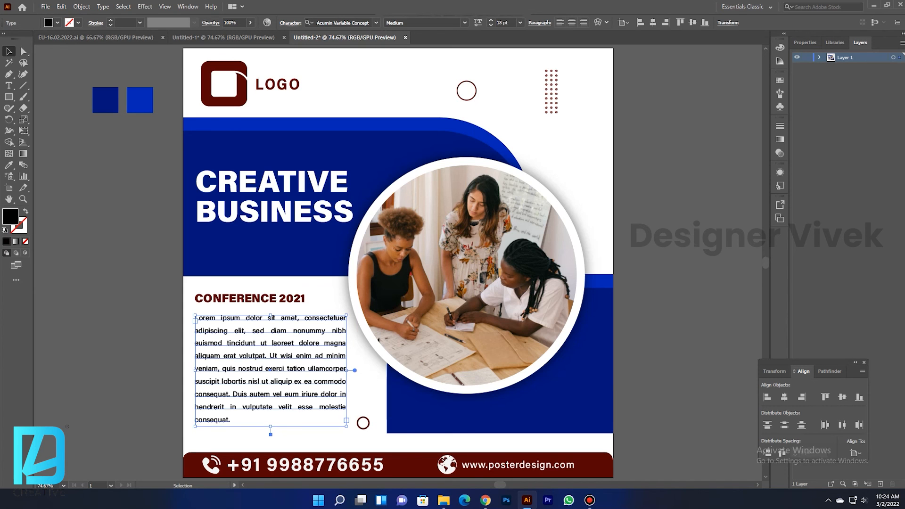
{"action": "key", "text": "a"}
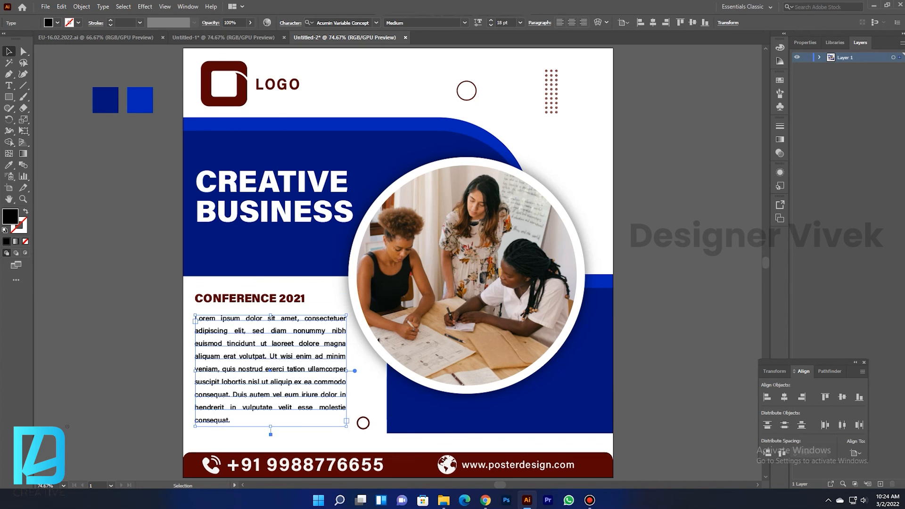
{"action": "left_click", "coordinate": [250, 298], "text": "shift"}
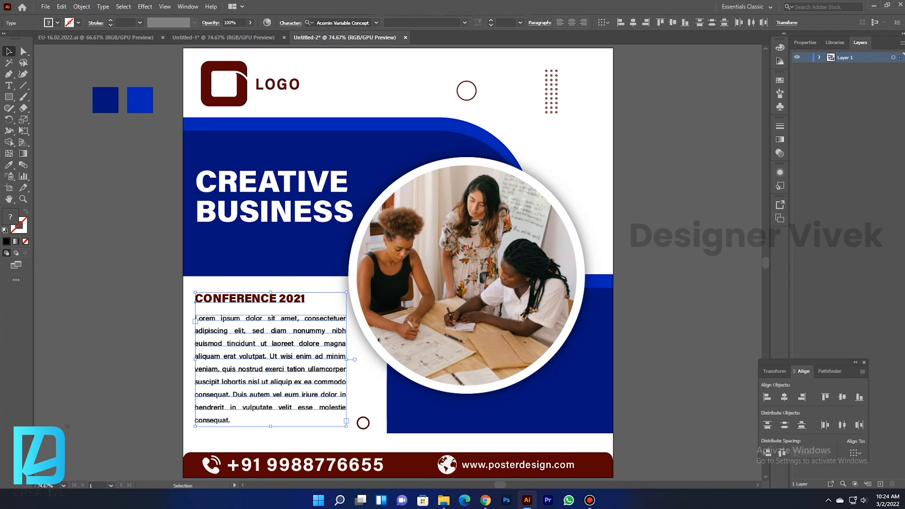
{"action": "key", "text": "Down"}
{"action": "key", "text": "Down"}
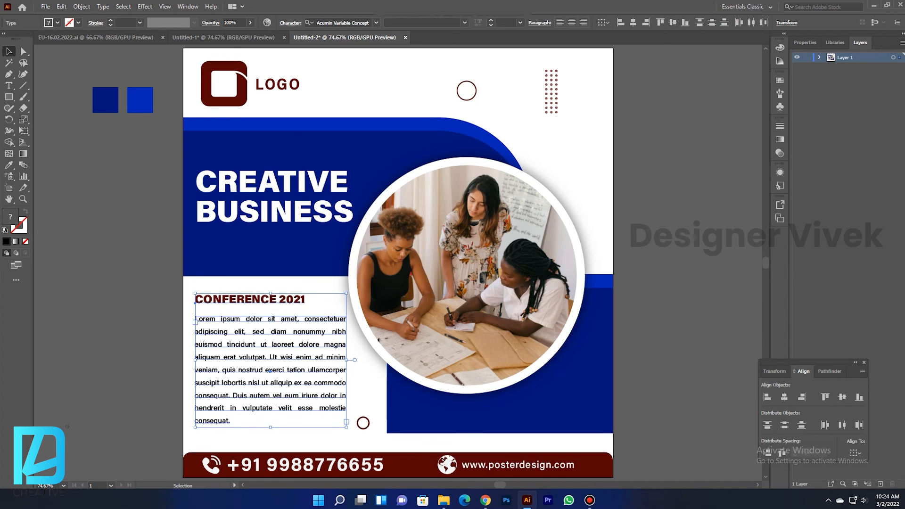
Step: Reflect the lower-right blue banner group across the horizontal axis so its curved corner faces the footer
{"action": "left_click", "coordinate": [613, 284]}
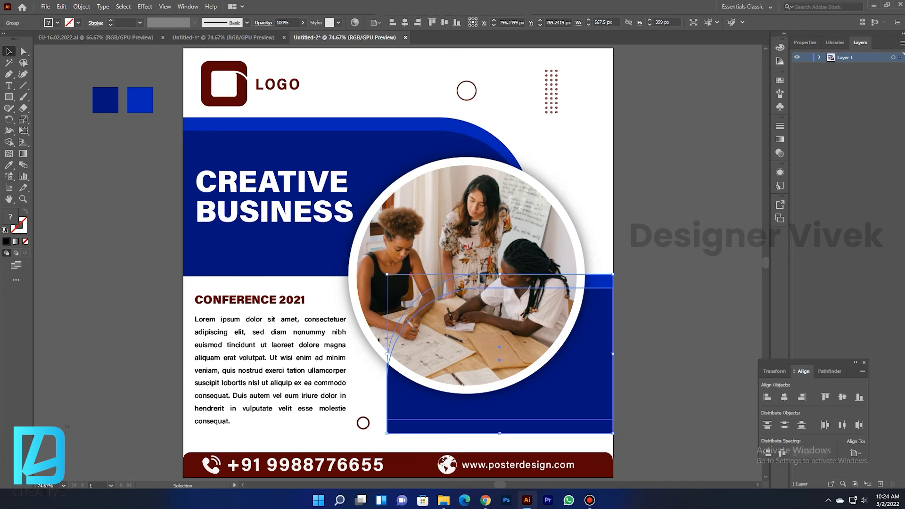
{"action": "right_click", "coordinate": [593, 356]}
{"action": "mouse_move", "coordinate": [622, 298]}
{"action": "left_click", "coordinate": [712, 334]}
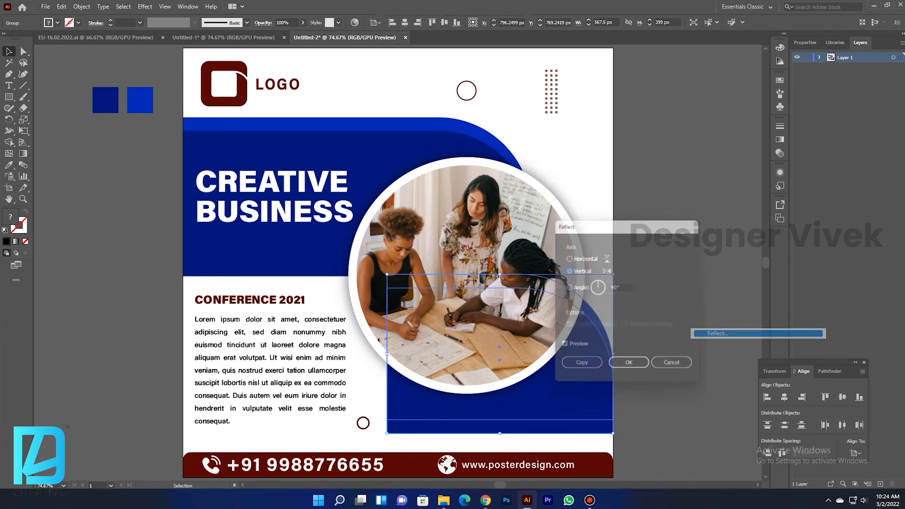
{"action": "left_click_drag", "start_coordinate": [633, 222], "coordinate": [752, 176]}
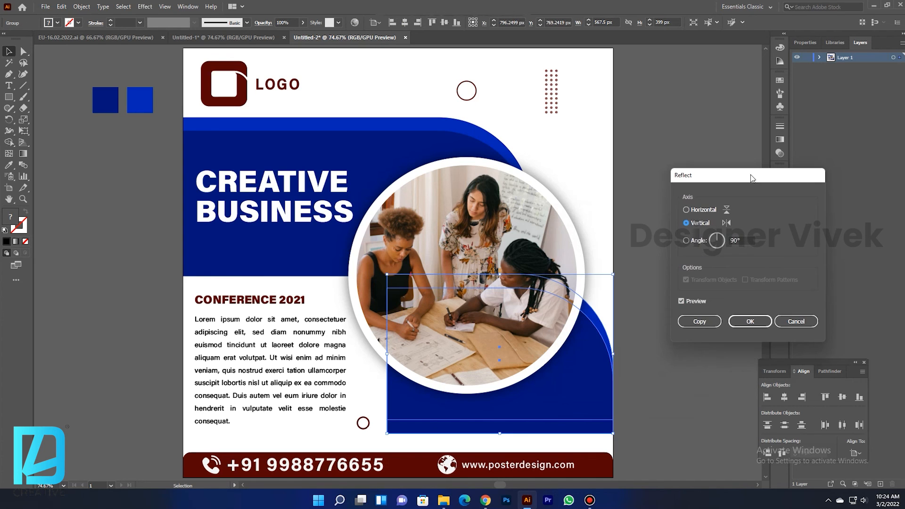
{"action": "left_click", "coordinate": [686, 210]}
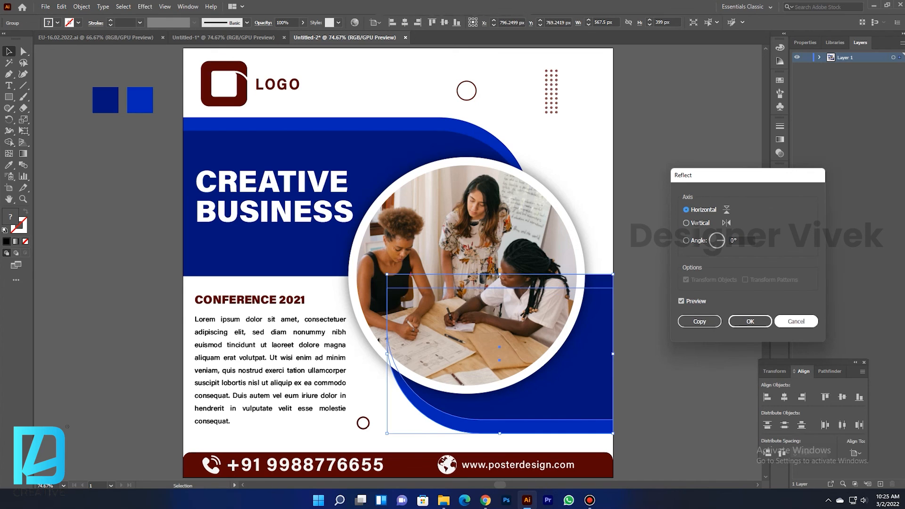
{"action": "left_click", "coordinate": [751, 322]}
{"action": "left_click", "coordinate": [726, 322]}
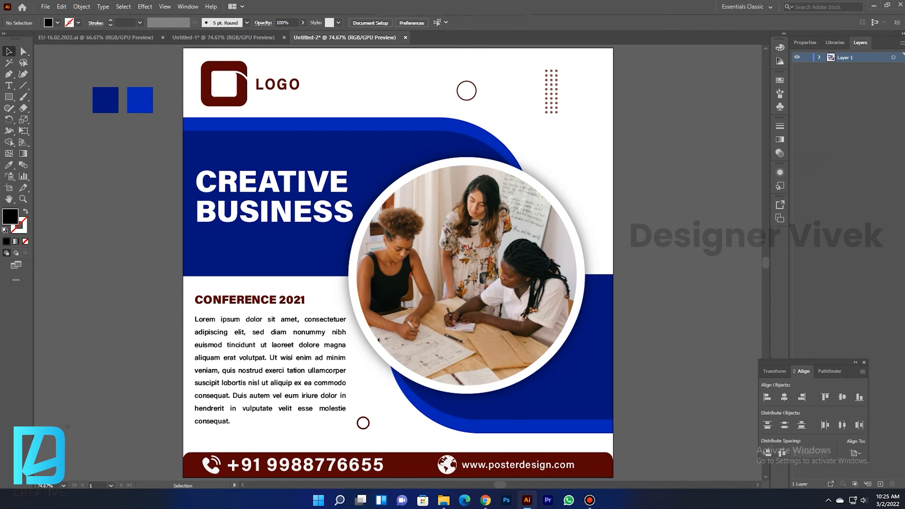